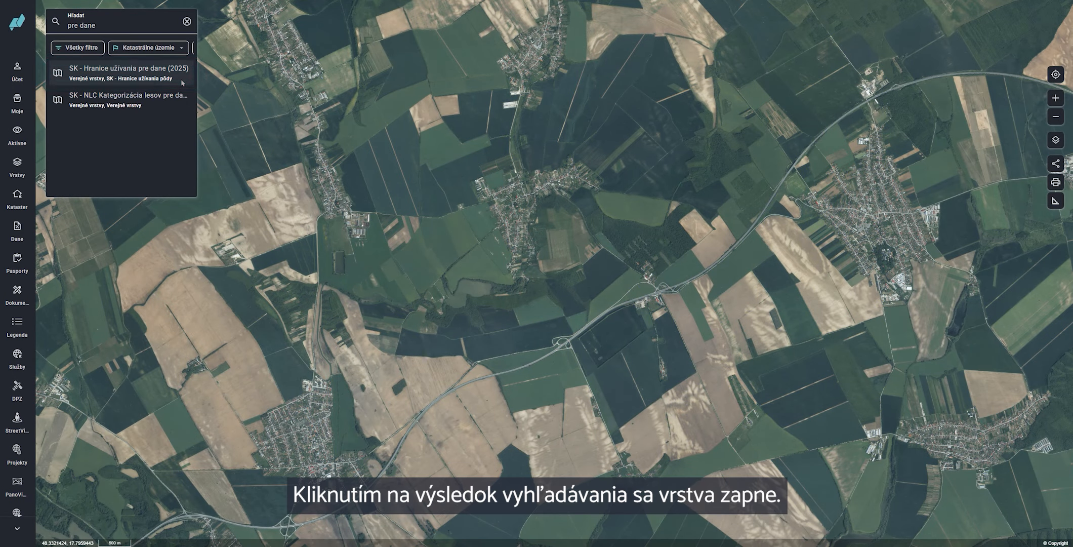
Turn on the public layers SK - Hranice užívania pre dane (2025) and SK - NLC Kategorizácia lesov pre dane (2025).
{"action": "left_click", "coordinate": [152, 71]}
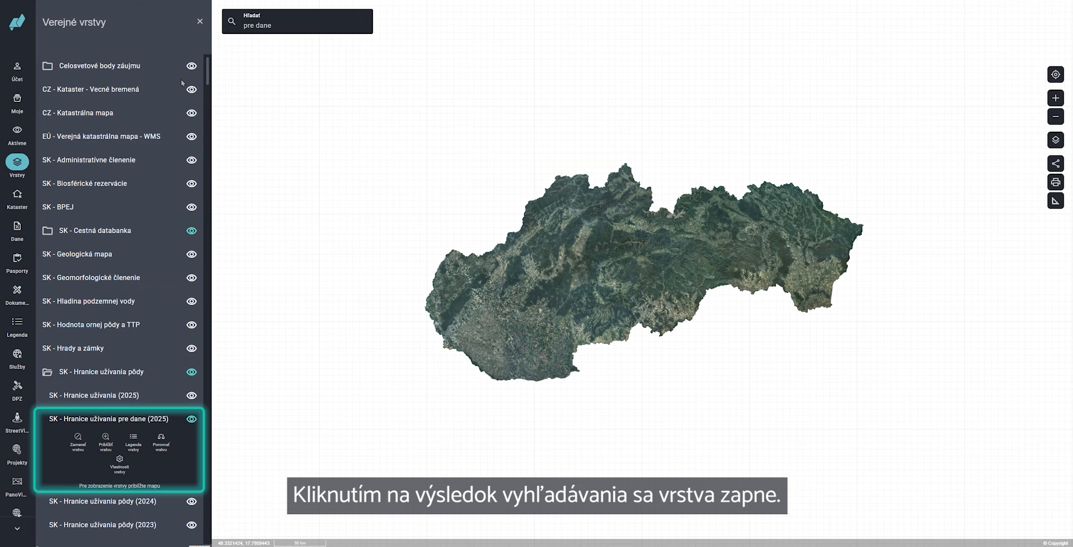
{"action": "left_click", "coordinate": [309, 31]}
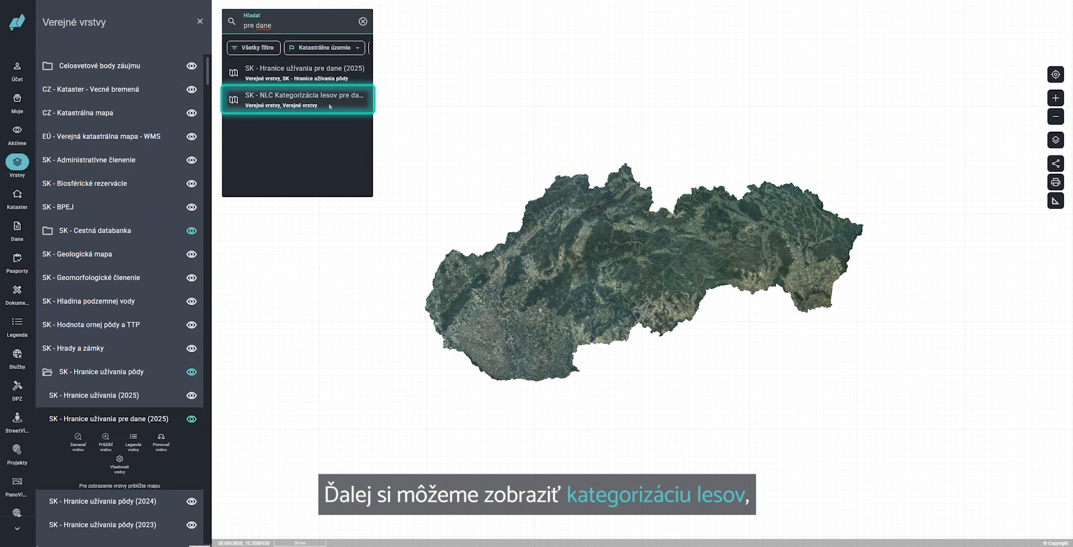
{"action": "left_click", "coordinate": [304, 98]}
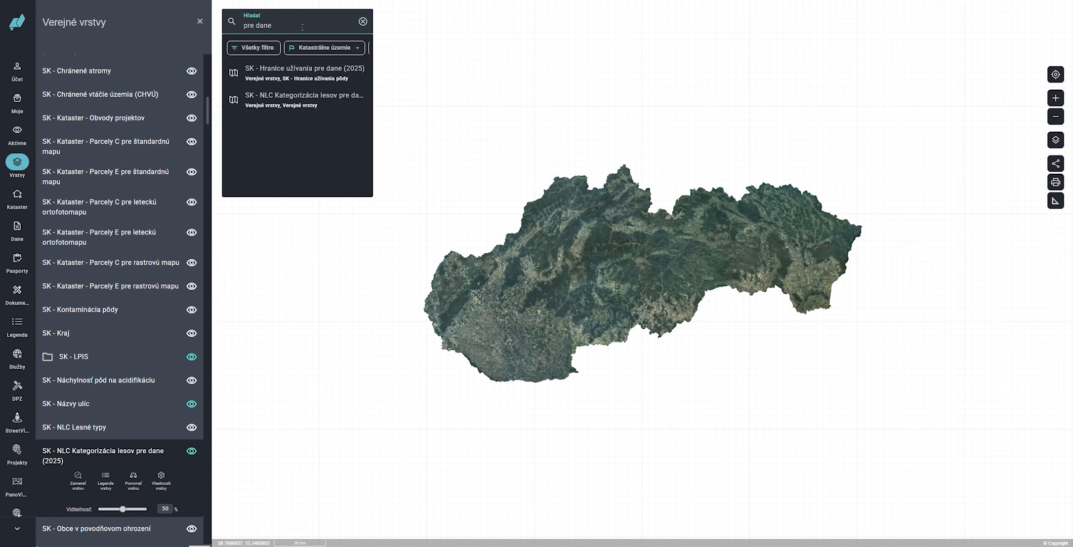
Search for Import and turn on the cadastral layer KN import - Obec 2025-12-31_A.
{"action": "left_click_drag", "start_coordinate": [302, 28], "coordinate": [237, 25]}
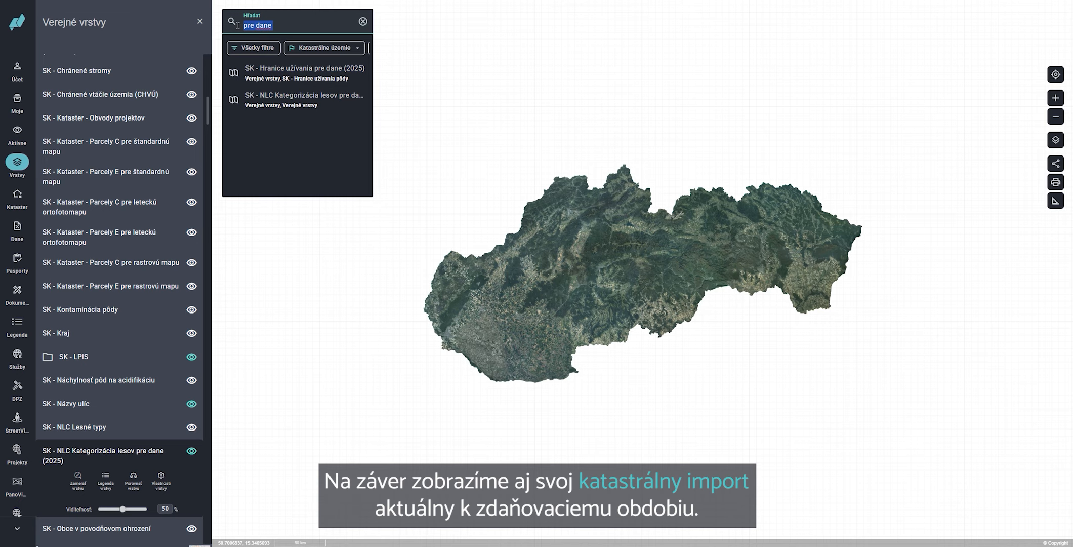
{"action": "type", "text": "Import"}
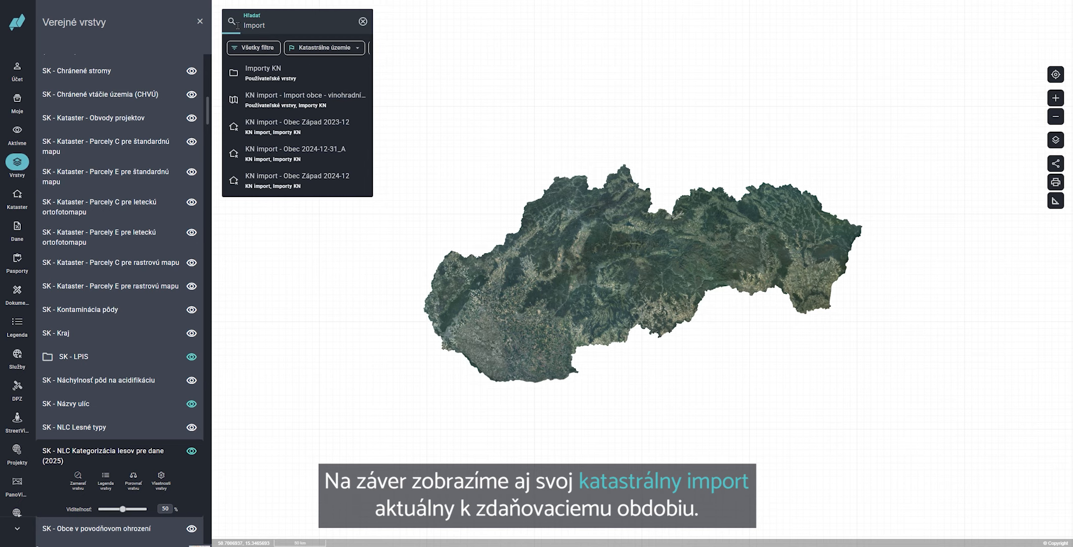
{"action": "left_click", "coordinate": [311, 162]}
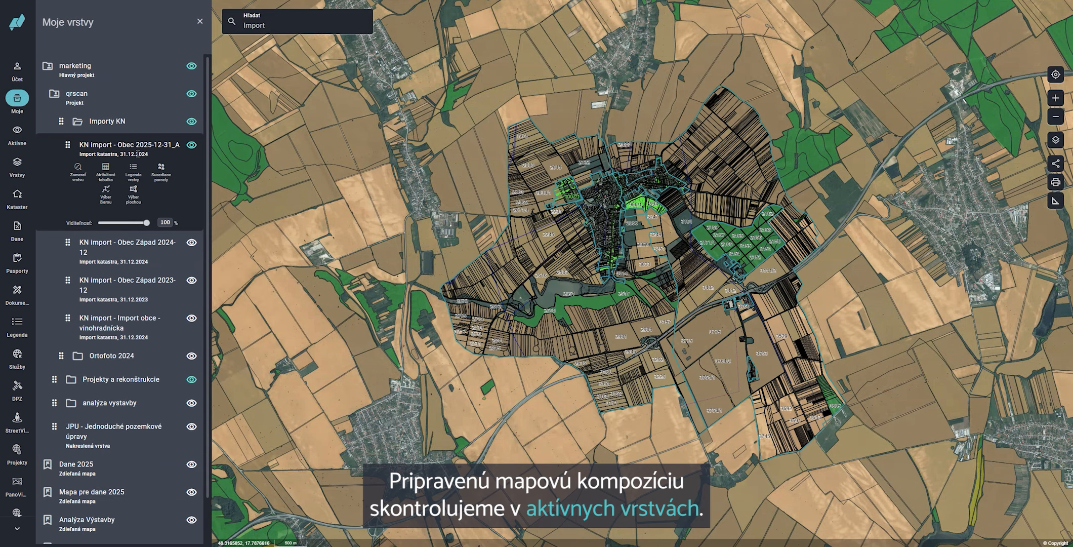
Review the order of the active layers and the visibility setting of SK - Hranice užívania pre dane (2025).
{"action": "left_click", "coordinate": [17, 132]}
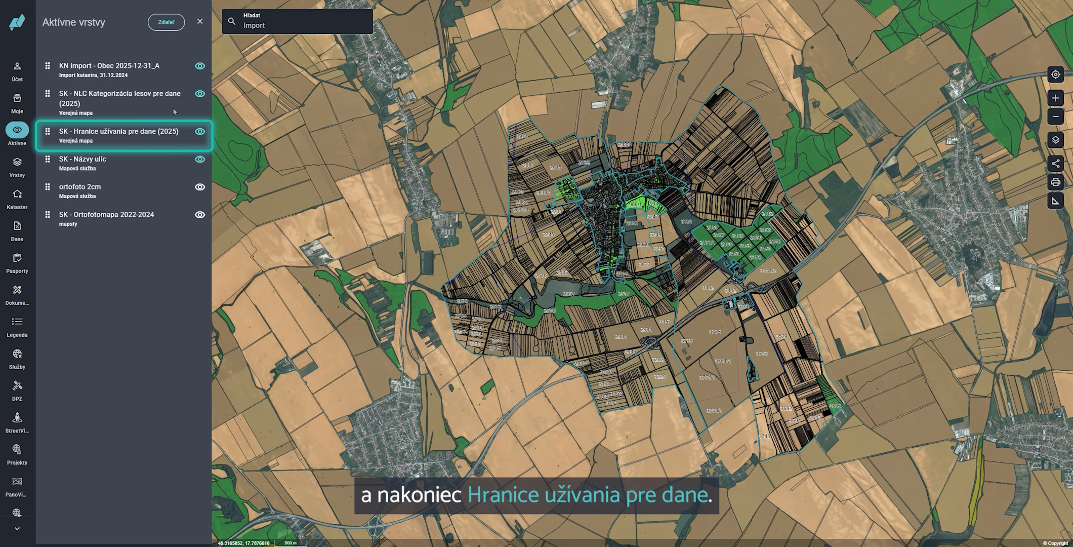
{"action": "left_click", "coordinate": [173, 143]}
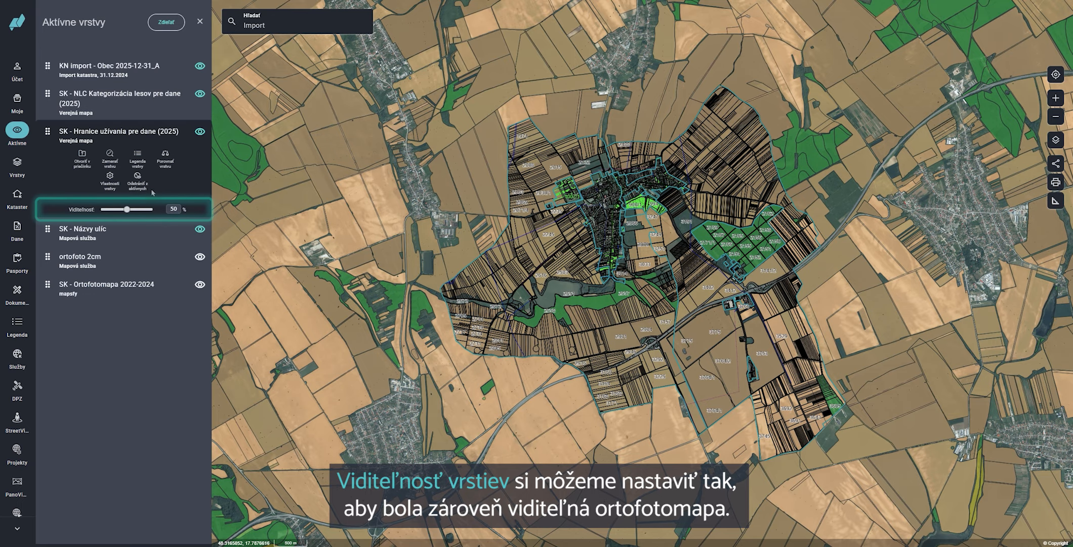
{"action": "mouse_move", "coordinate": [129, 211]}
{"action": "left_mouse_down"}
{"action": "mouse_move", "coordinate": [105, 213]}
{"action": "mouse_move", "coordinate": [127, 213]}
{"action": "left_mouse_up"}
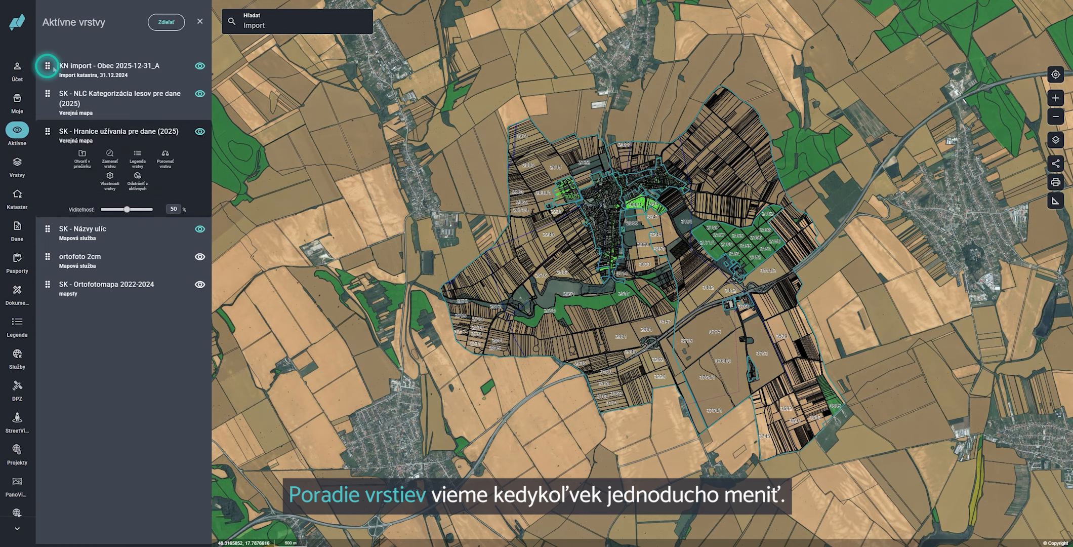
{"action": "mouse_move", "coordinate": [48, 66]}
{"action": "left_mouse_down"}
{"action": "mouse_move", "coordinate": [57, 171]}
{"action": "mouse_move", "coordinate": [60, 66]}
{"action": "left_mouse_up"}
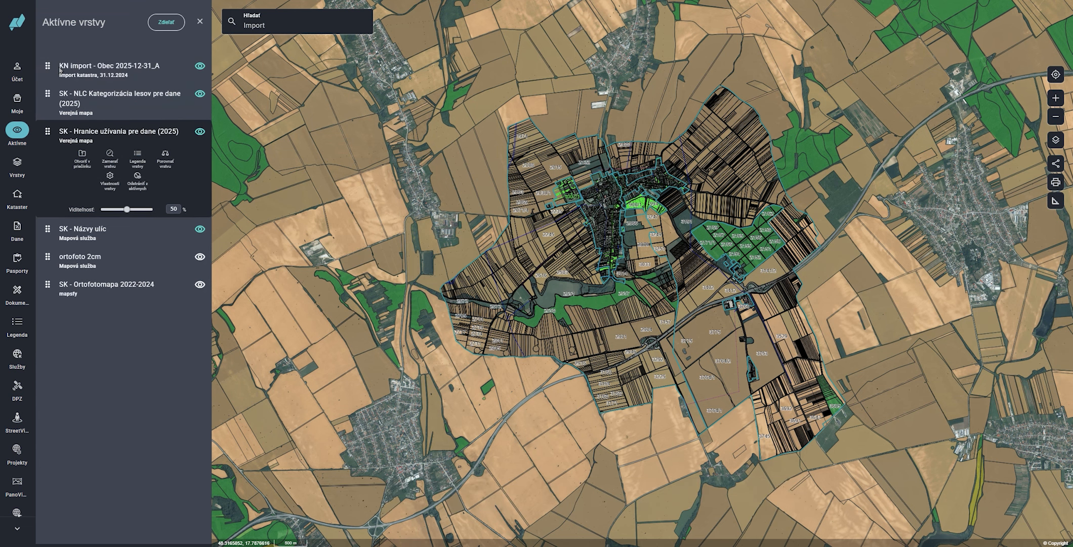
Share the map composition under the name Mapa pre dane 2025, copying its link and saving it.
{"action": "left_click", "coordinate": [166, 22]}
{"action": "left_click", "coordinate": [423, 216]}
{"action": "type", "text": "Mapa"}
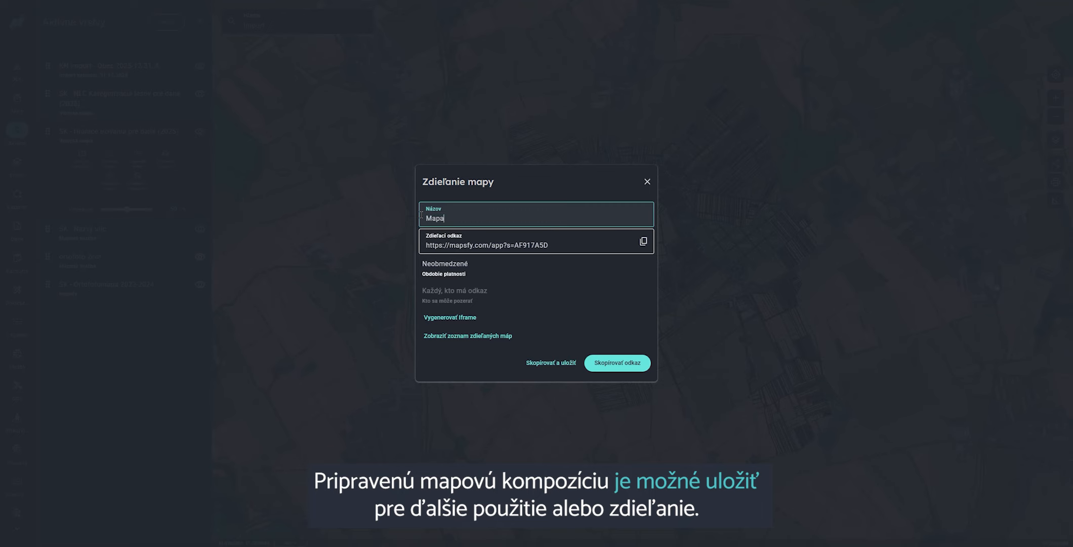
{"action": "type", "text": " pre dane 2025"}
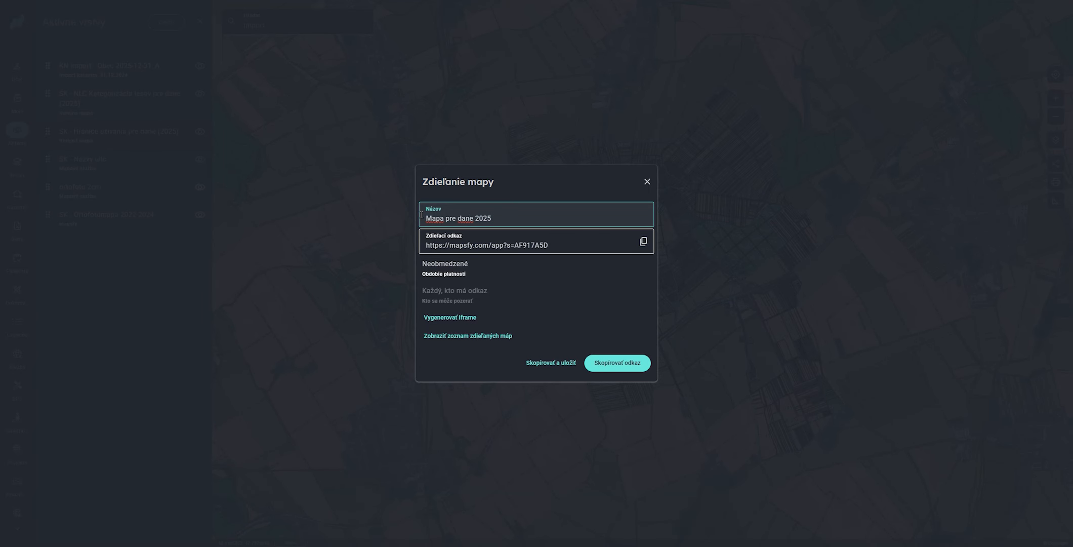
{"action": "left_click", "coordinate": [533, 365]}
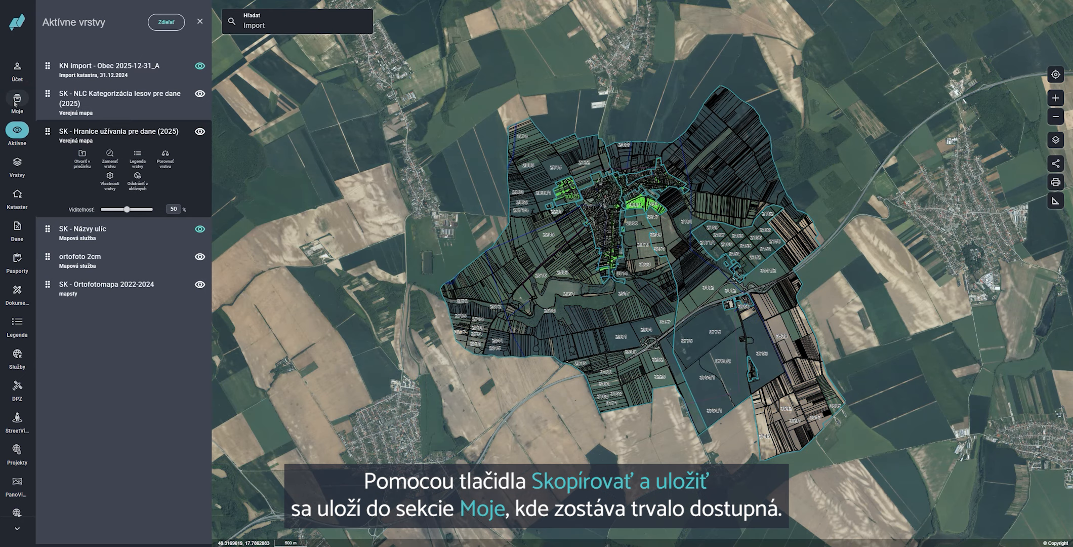
Reopen the newly saved shared map Mapa pre dane 2025 from the user's own layers.
{"action": "left_click", "coordinate": [17, 101]}
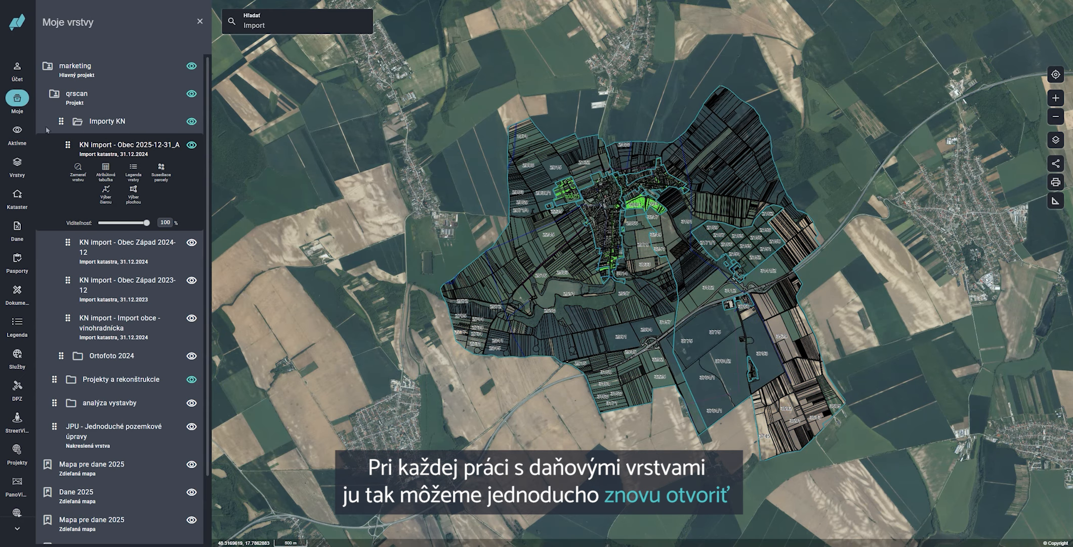
{"action": "scroll", "coordinate": [149, 427], "scroll_direction": "down", "scroll_amount": 2}
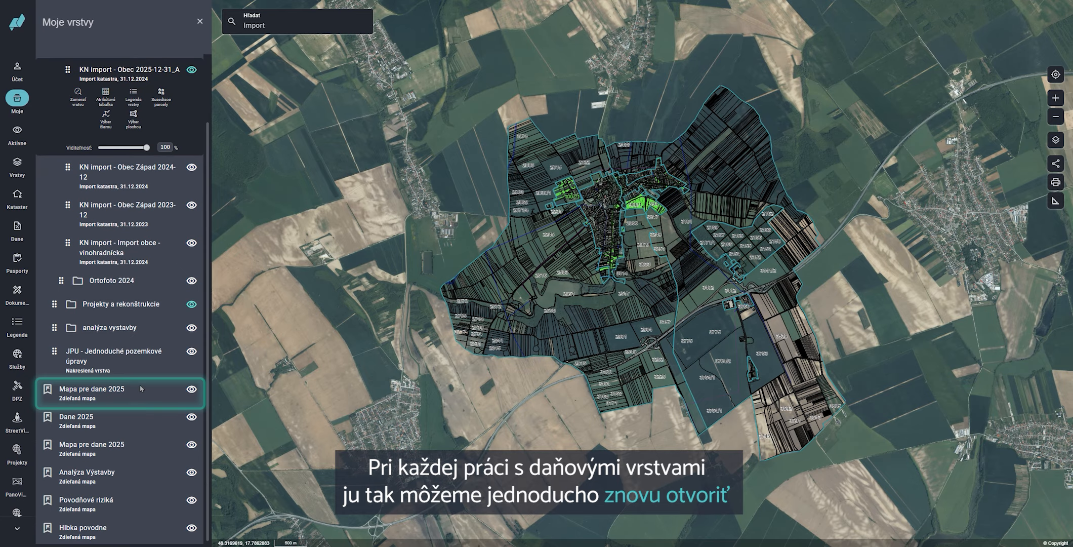
{"action": "left_click", "coordinate": [192, 390]}
{"action": "left_click", "coordinate": [645, 308]}
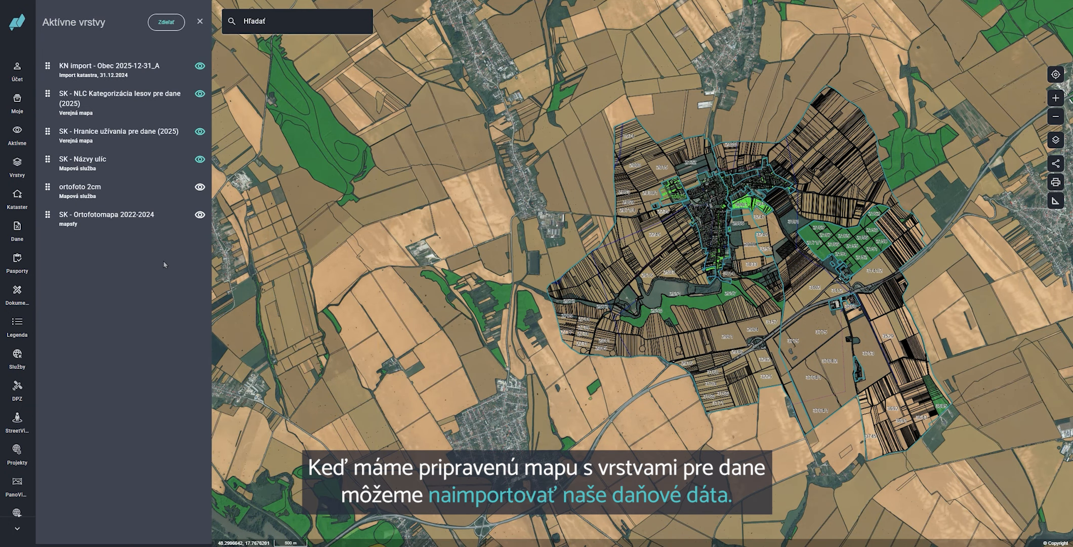
Start a new tax data import and upload the file Export dap-prizn-stvordan-detail 12_01_2026.xlsx.
{"action": "left_click", "coordinate": [26, 236]}
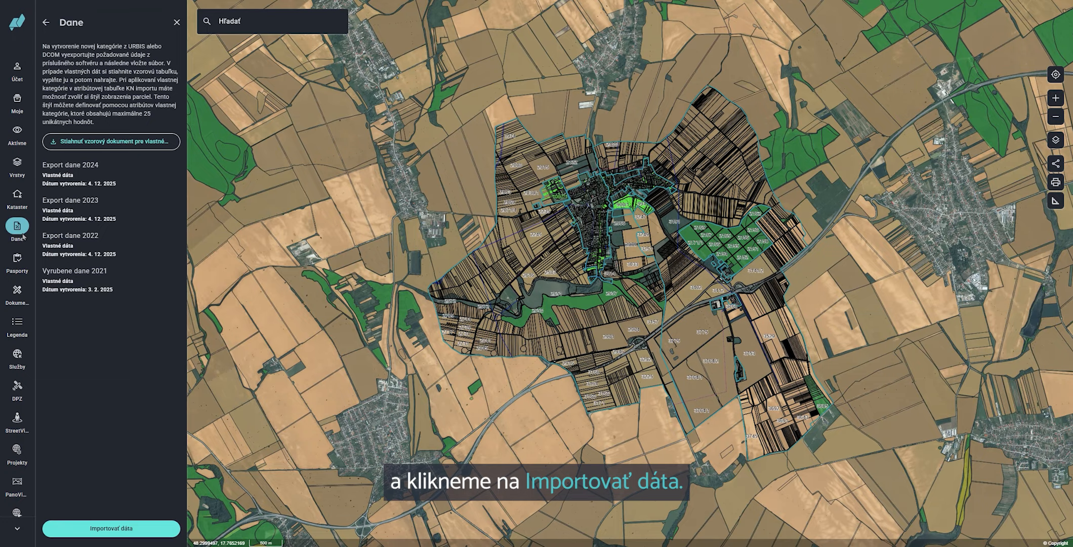
{"action": "left_click", "coordinate": [159, 529]}
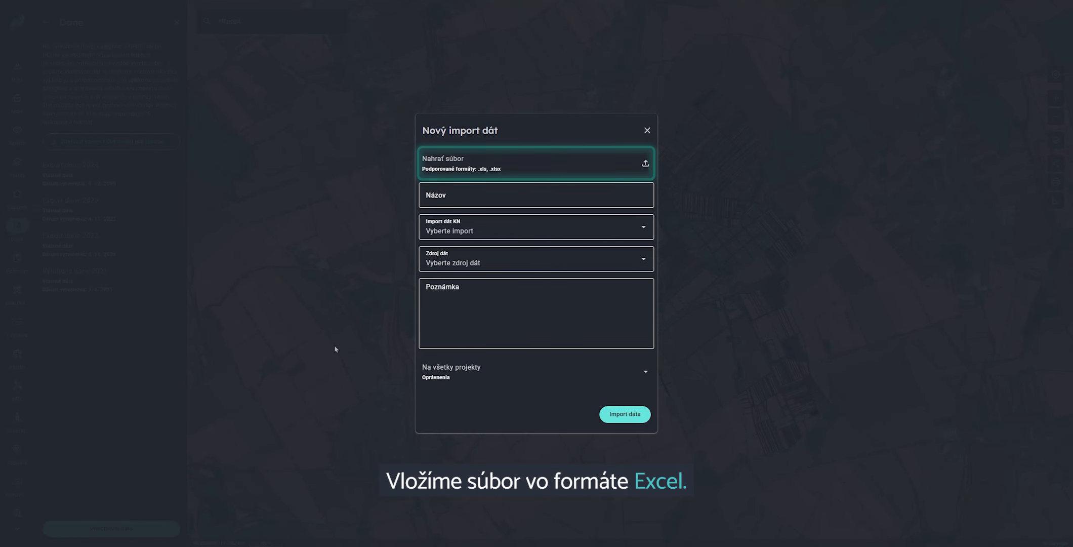
{"action": "left_click", "coordinate": [527, 167]}
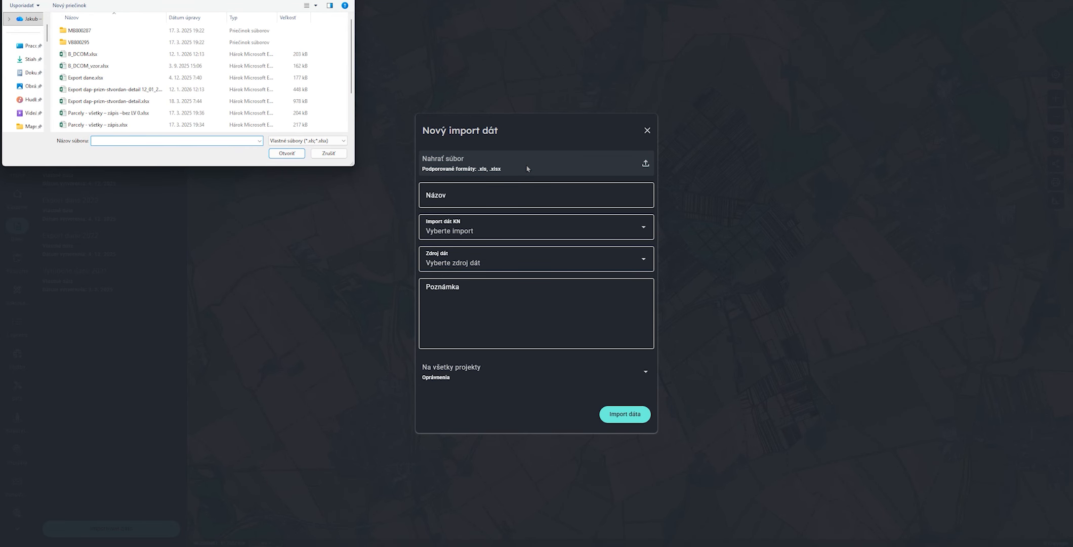
{"action": "left_click", "coordinate": [147, 89]}
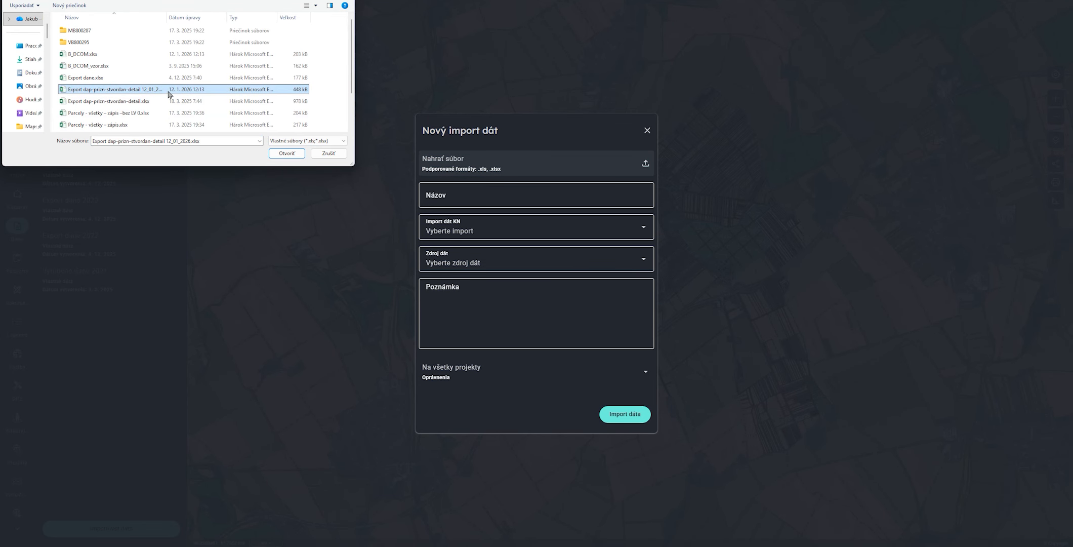
{"action": "left_click", "coordinate": [287, 153]}
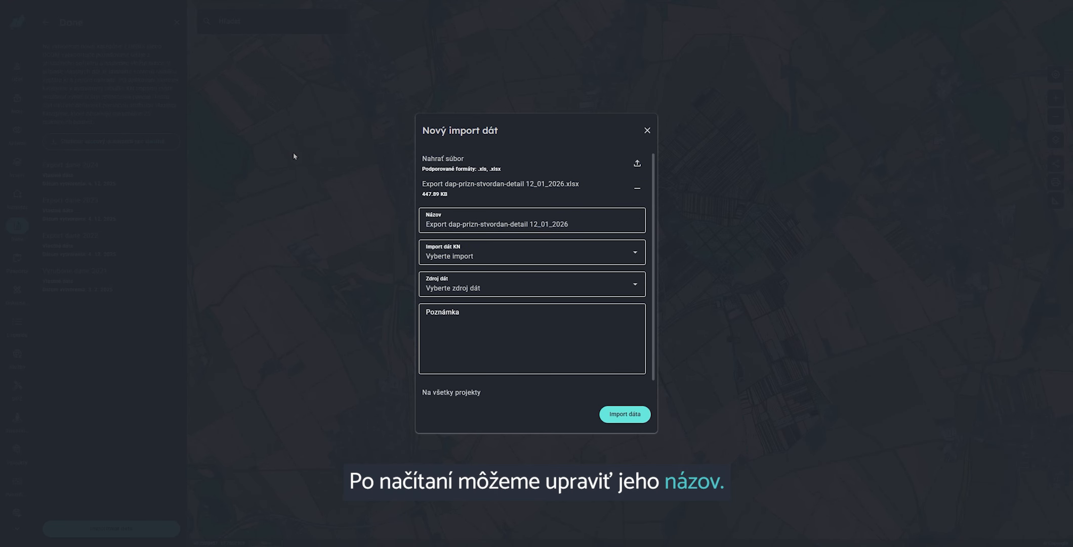
Rename the tax data import as Dane 2025.
{"action": "left_click", "coordinate": [484, 222]}
{"action": "left_click_drag", "start_coordinate": [568, 224], "coordinate": [414, 229]}
{"action": "type", "text": "Dane 2025"}
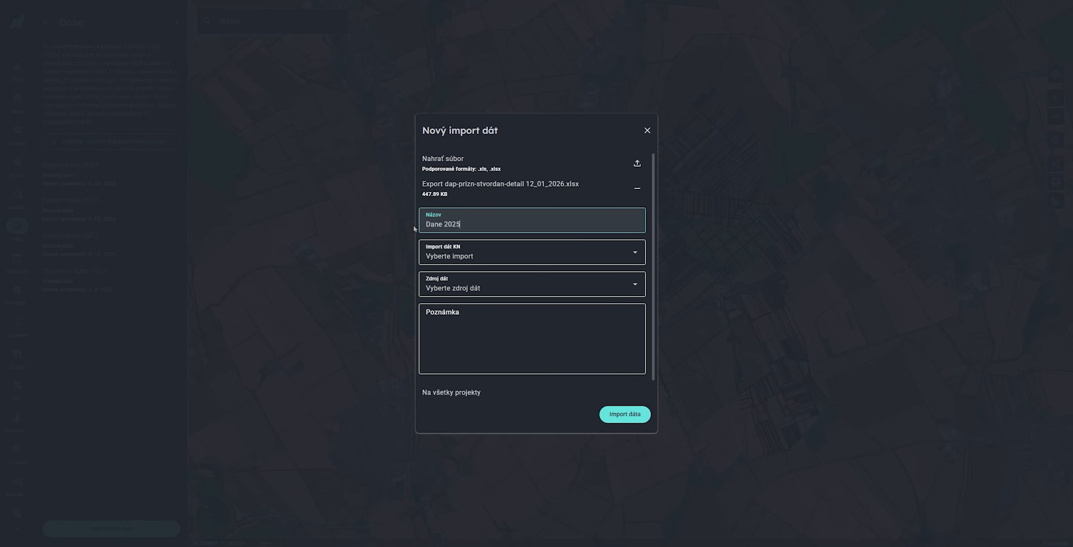
Assign the KN import Obec 2025-12-31_A and the data source DCOM, and run the data import.
{"action": "left_click", "coordinate": [512, 256]}
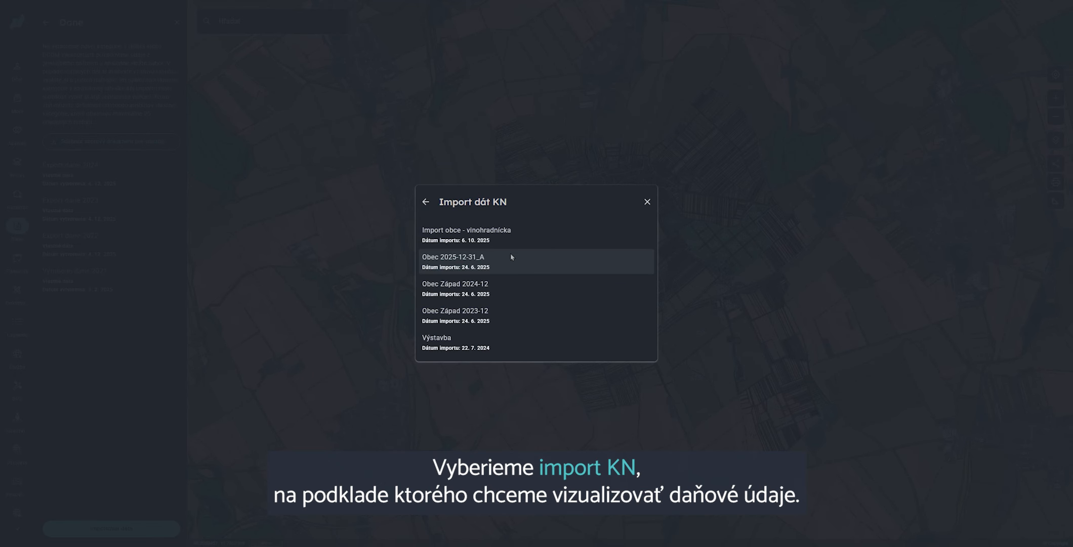
{"action": "left_click", "coordinate": [517, 260]}
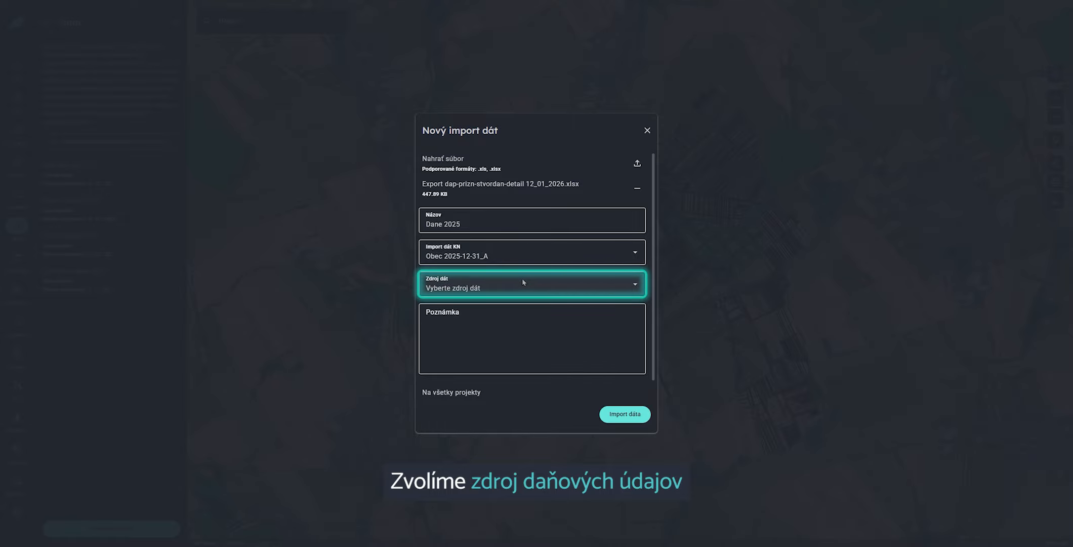
{"action": "left_click", "coordinate": [524, 282]}
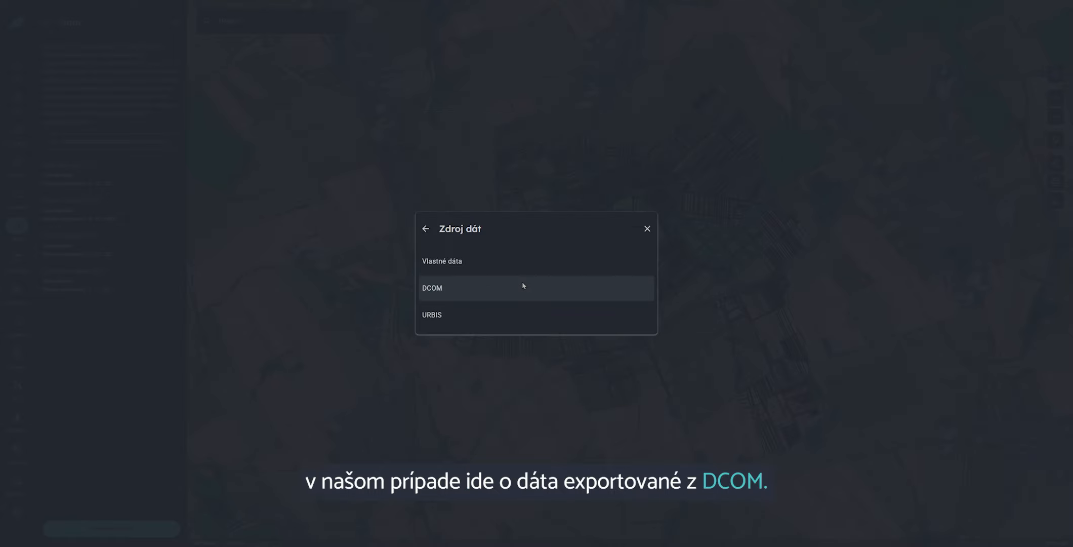
{"action": "left_click", "coordinate": [524, 287]}
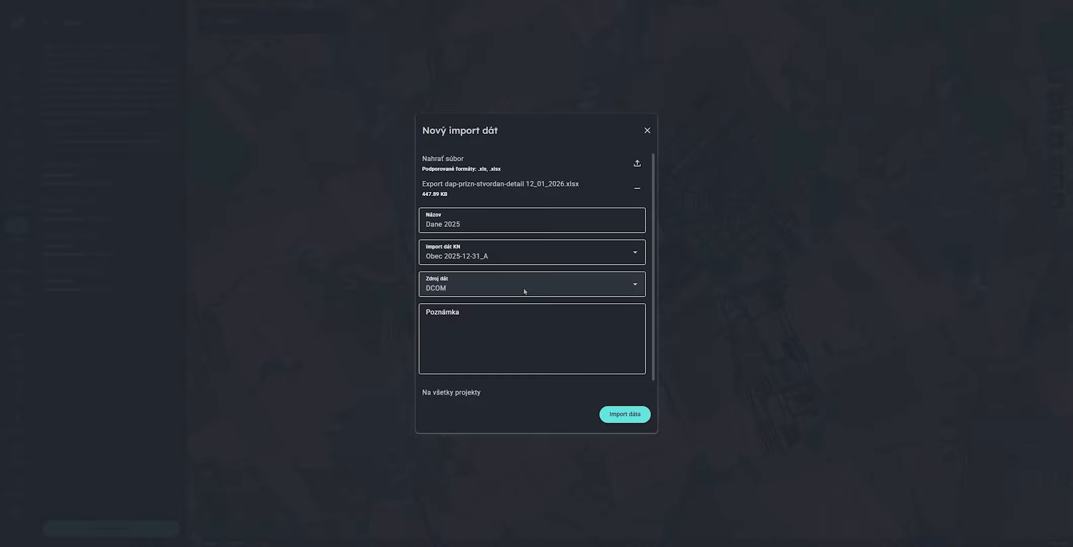
{"action": "left_click", "coordinate": [633, 420]}
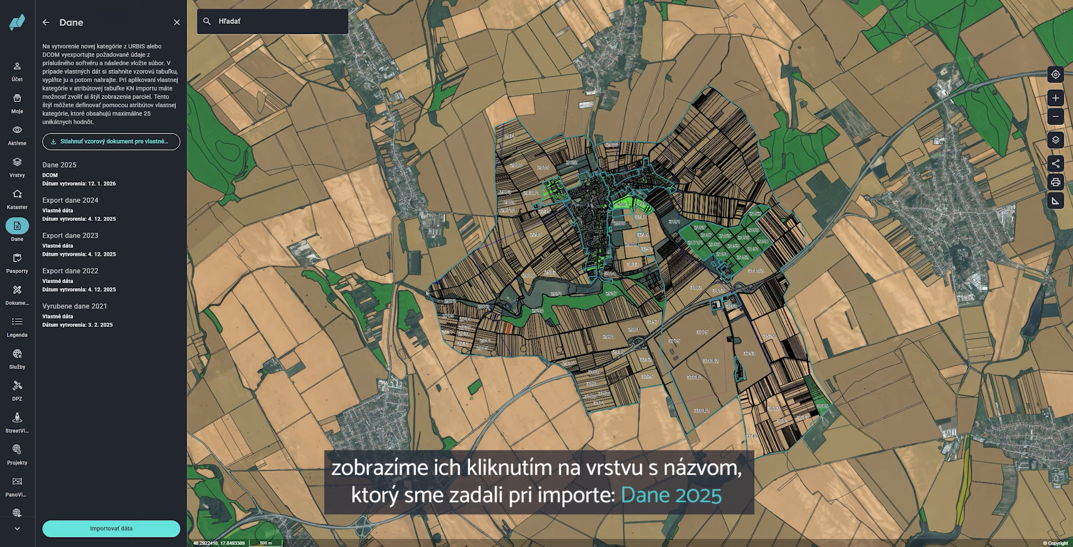
Open the imported Dane 2025 tax data and filter its records by Prepojené: Nie.
{"action": "left_click", "coordinate": [140, 180]}
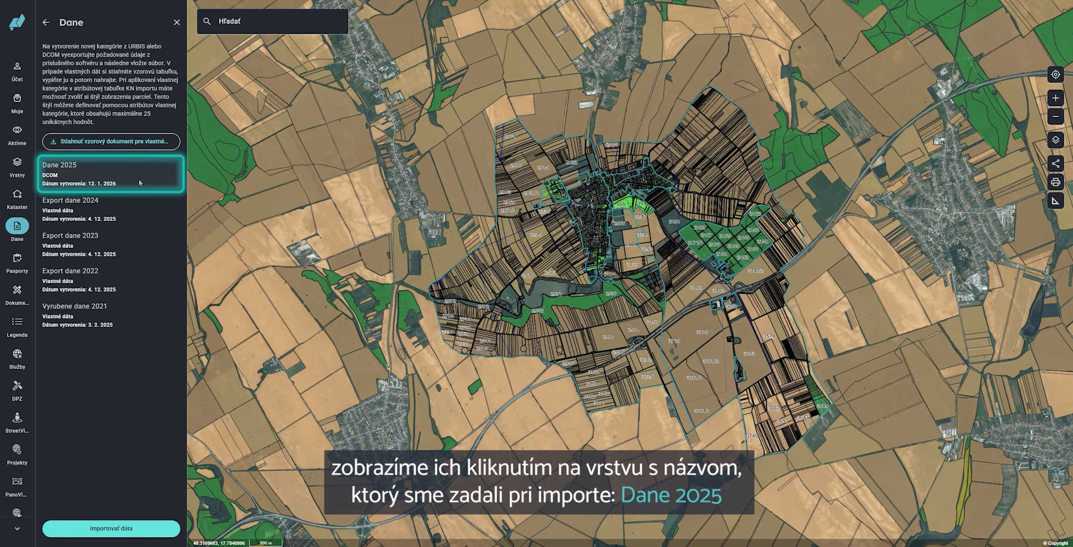
{"action": "left_click", "coordinate": [139, 180]}
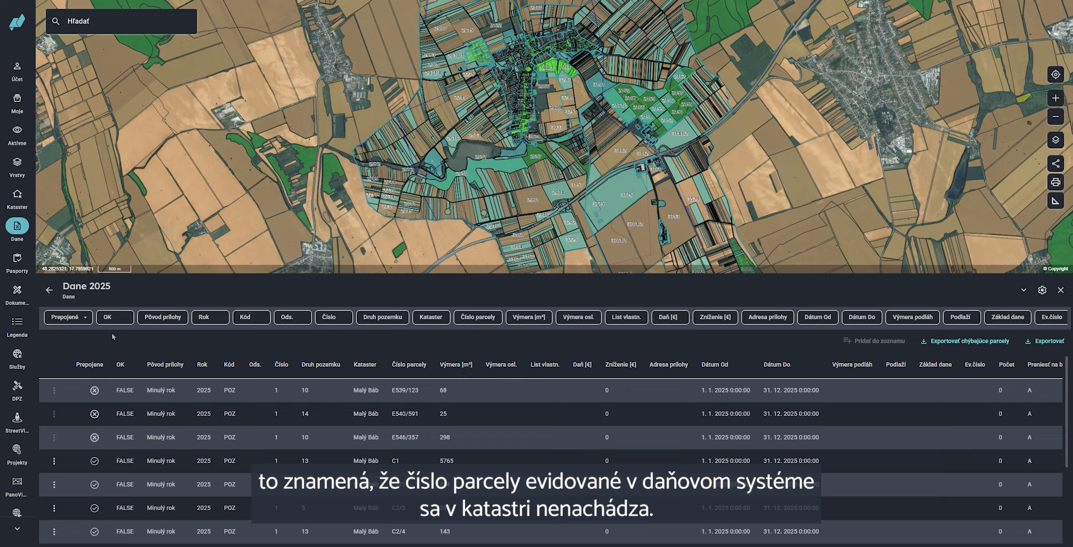
{"action": "left_click", "coordinate": [70, 317]}
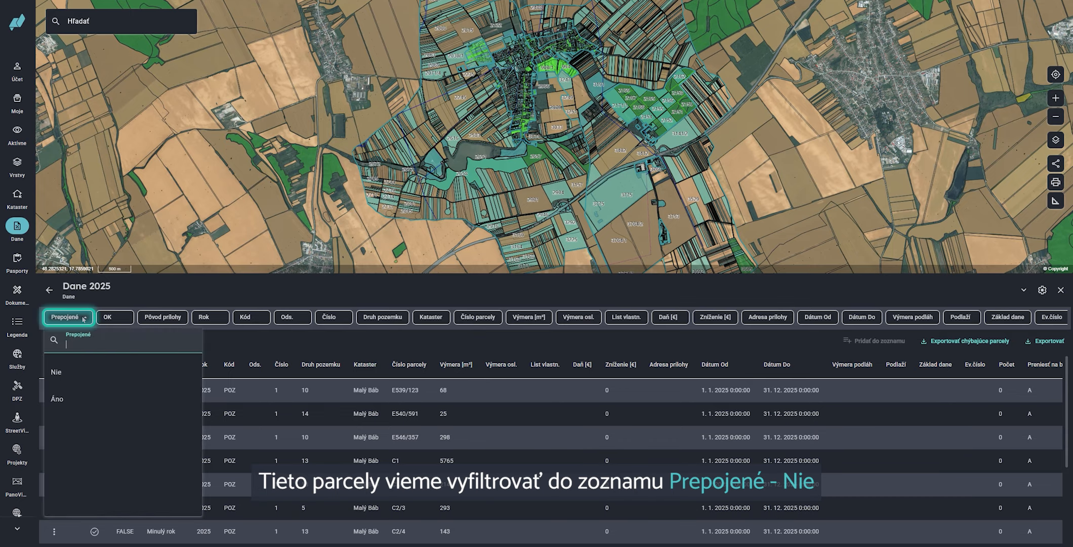
{"action": "left_click", "coordinate": [94, 373]}
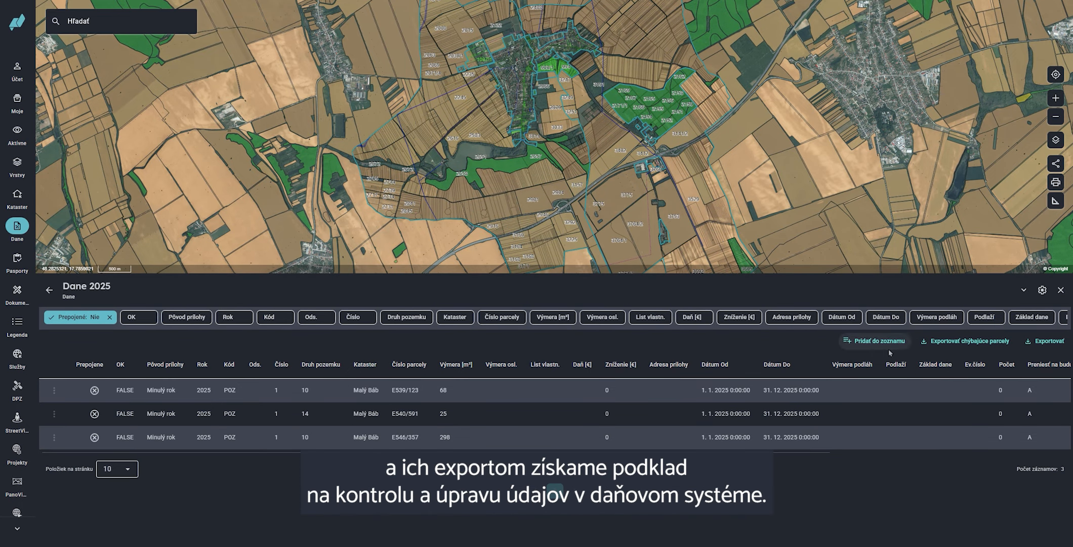
Export the filtered unlinked records to an Excel table and clear the Prepojené filter.
{"action": "left_click", "coordinate": [1052, 347]}
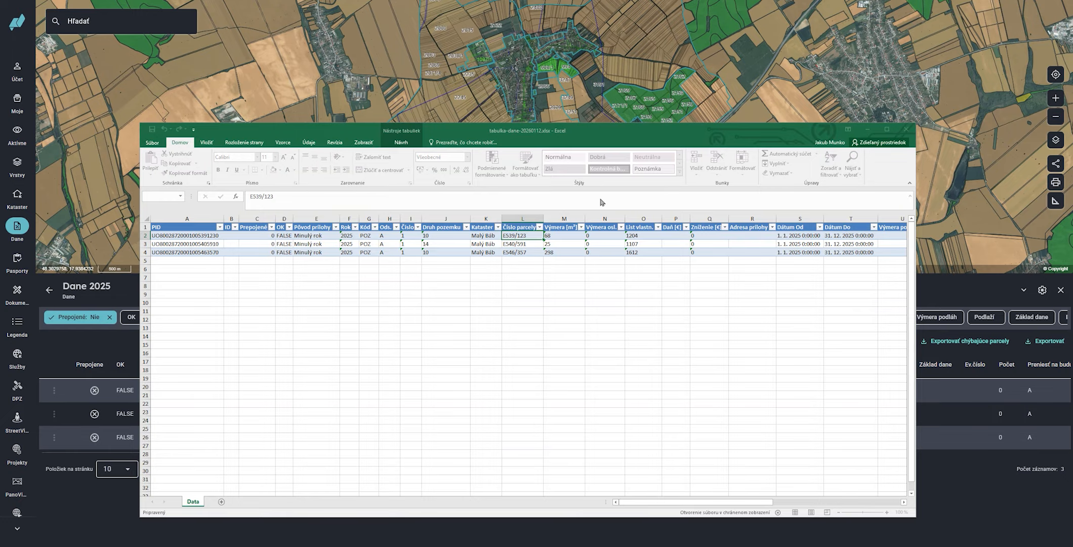
{"action": "left_click", "coordinate": [122, 318]}
{"action": "left_click", "coordinate": [109, 317]}
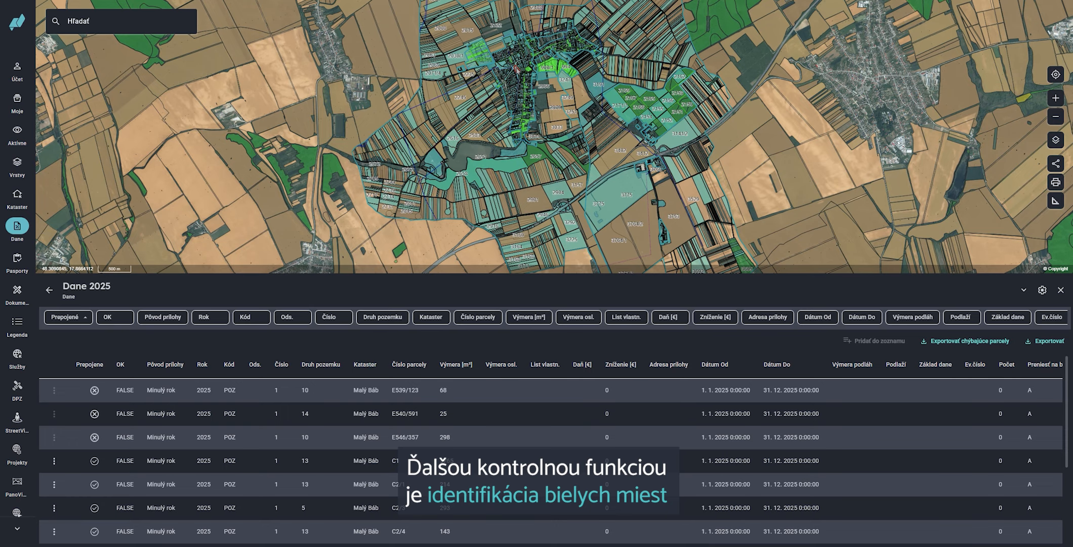
Switch the base map beneath the tax layers to Biely podklad.
{"action": "scroll", "coordinate": [517, 70], "scroll_direction": "up", "scroll_amount": 5}
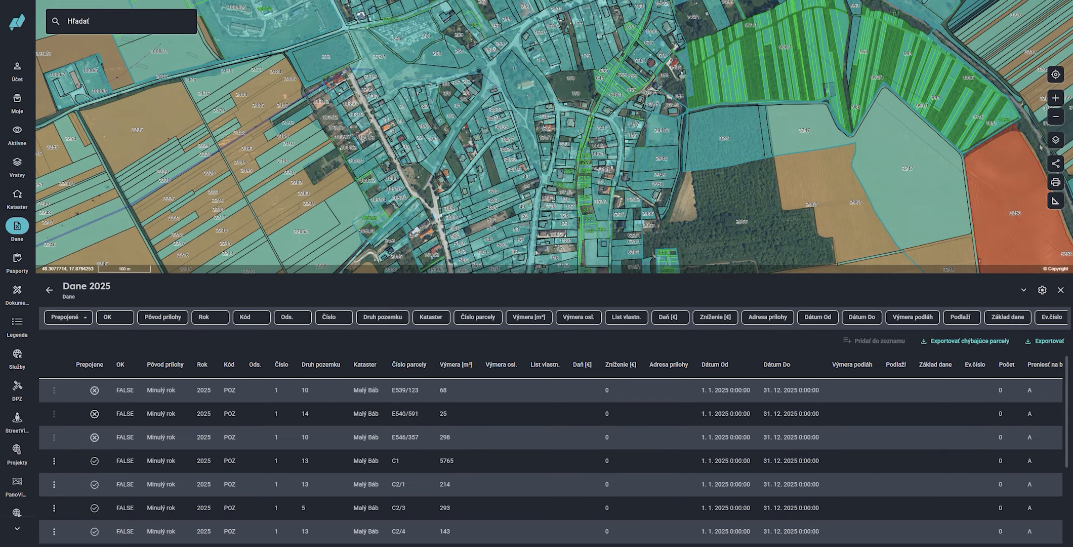
{"action": "left_click", "coordinate": [1055, 140]}
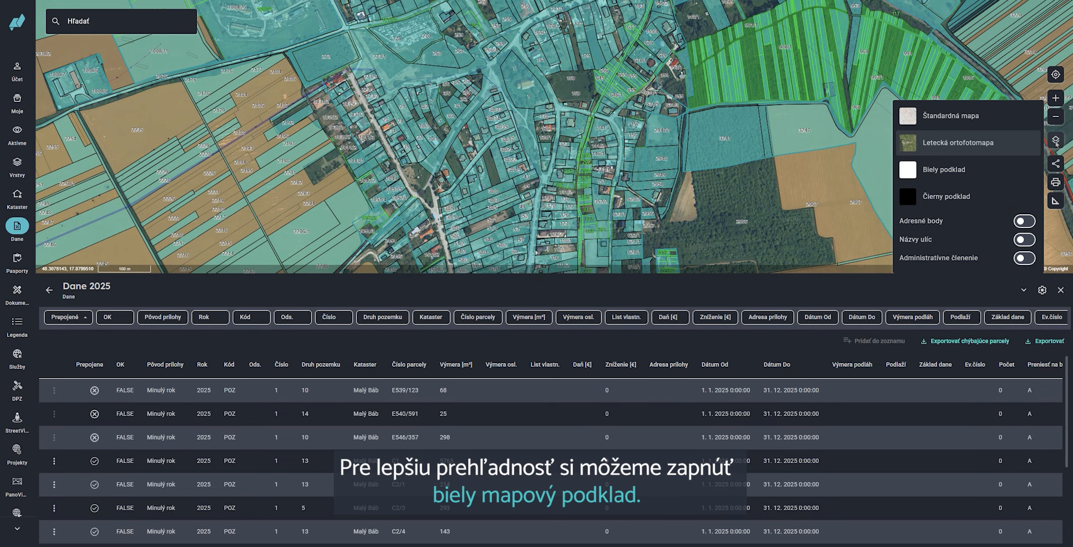
{"action": "left_click", "coordinate": [962, 173]}
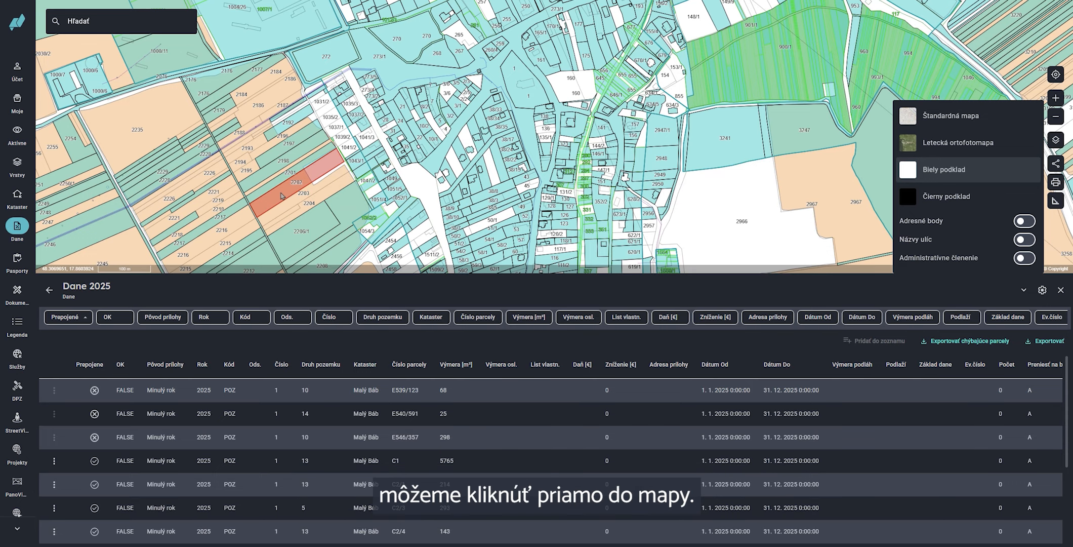
Select parcel 2202 on the map and view the Diel užívania pôdy details at that location.
{"action": "left_click", "coordinate": [281, 194]}
{"action": "left_click", "coordinate": [281, 195]}
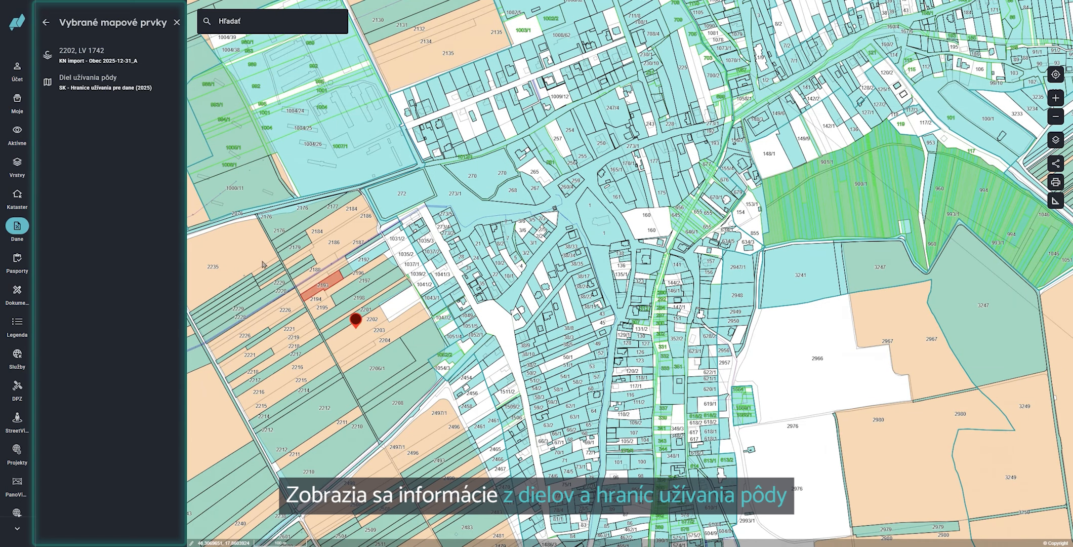
{"action": "left_click", "coordinate": [167, 86]}
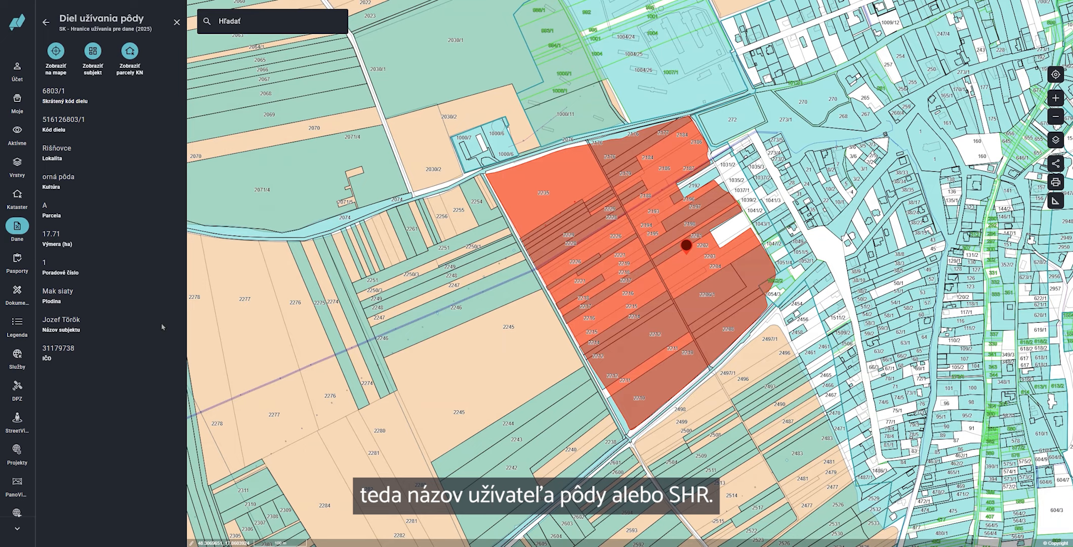
View the cadastral details and owners of parcel C 2202, and close the Dane 2025 table.
{"action": "left_click", "coordinate": [52, 24]}
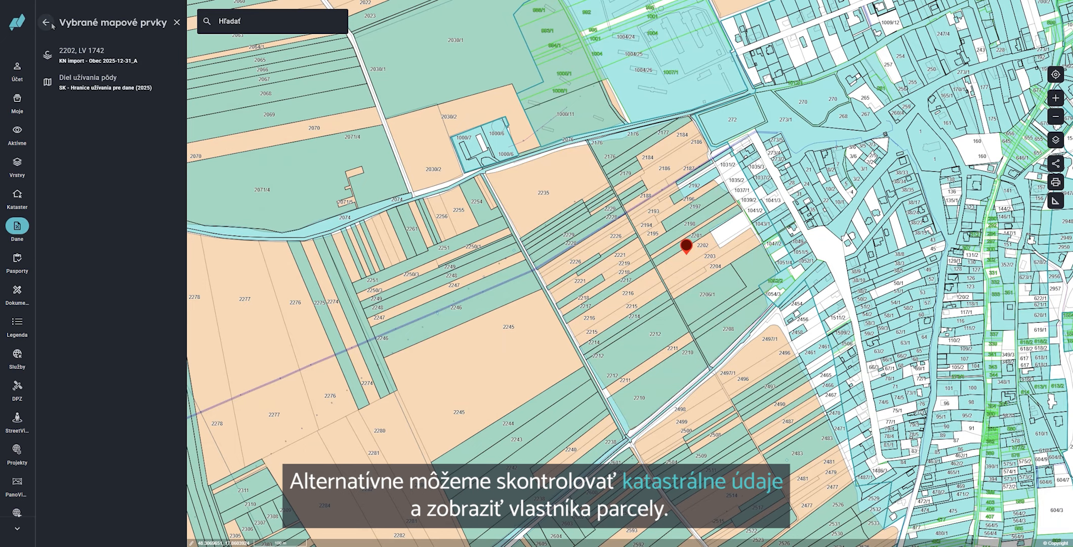
{"action": "left_click", "coordinate": [150, 60]}
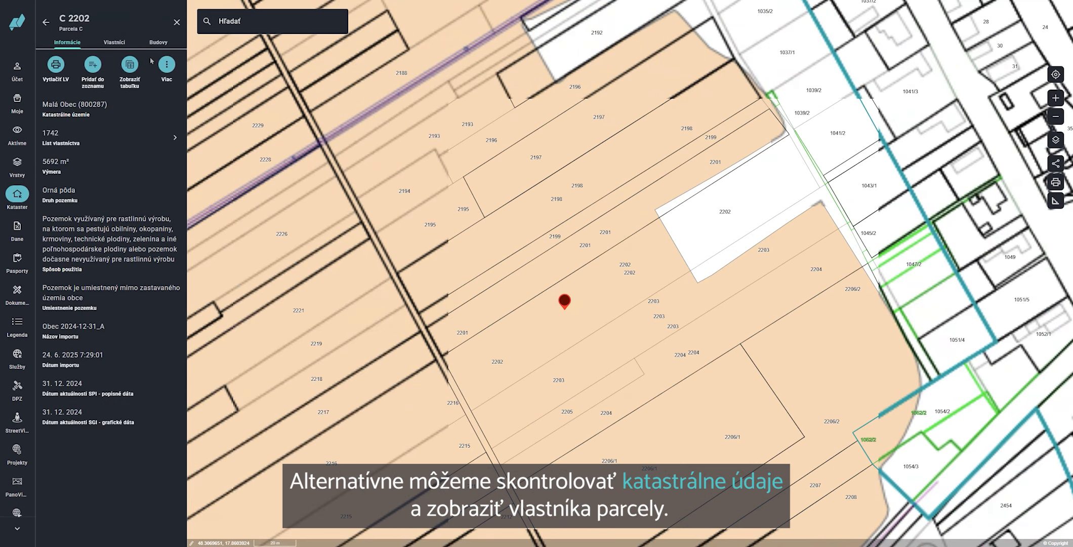
{"action": "left_click", "coordinate": [122, 42]}
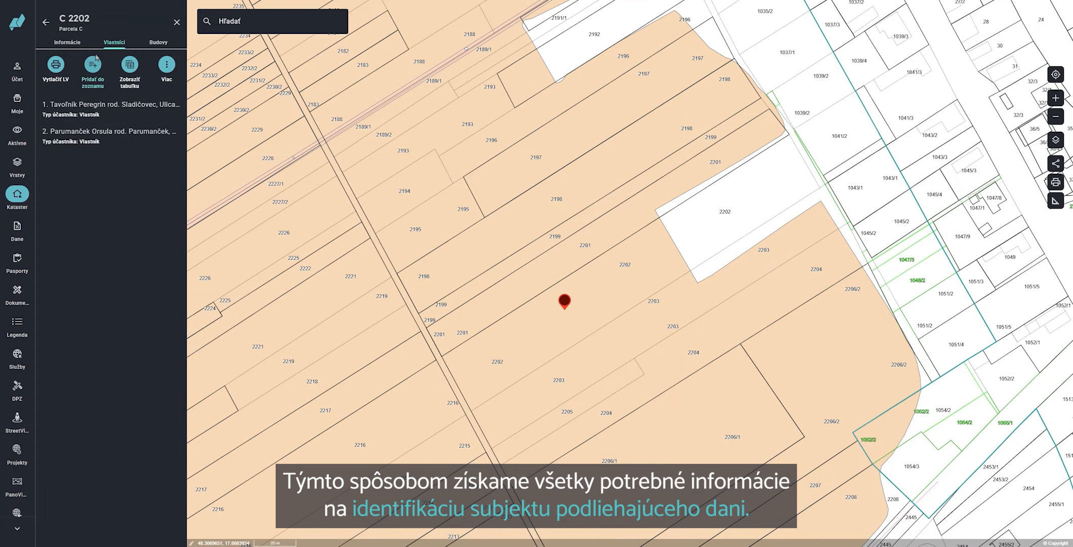
{"action": "left_click", "coordinate": [46, 22]}
{"action": "left_click", "coordinate": [47, 24]}
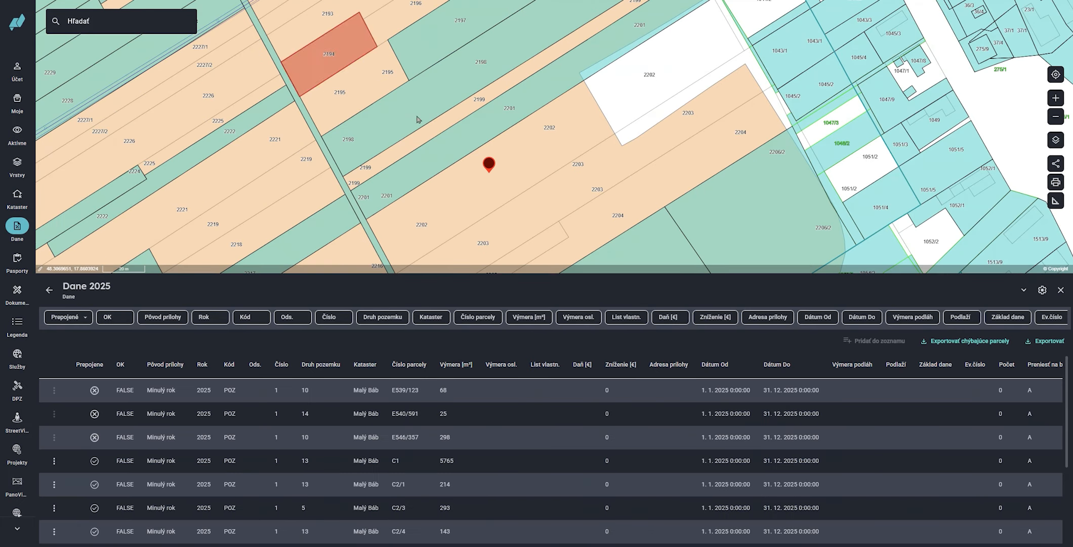
{"action": "left_click", "coordinate": [1061, 290]}
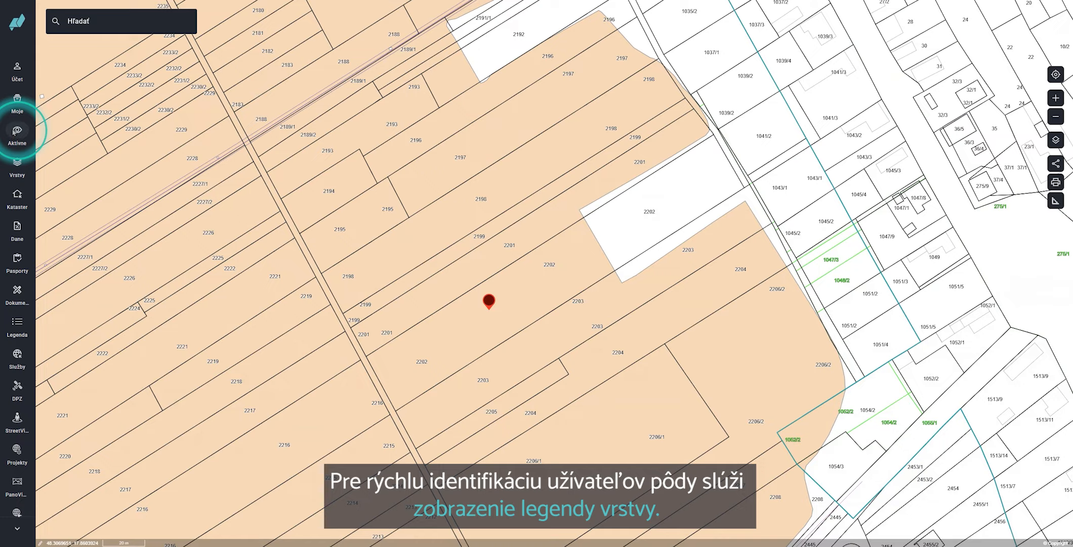
Show the legend of the SK - Hranice užívania pre dane (2025) layer and set its display style to k. ú. Malý Báb (800287).
{"action": "left_click", "coordinate": [15, 132]}
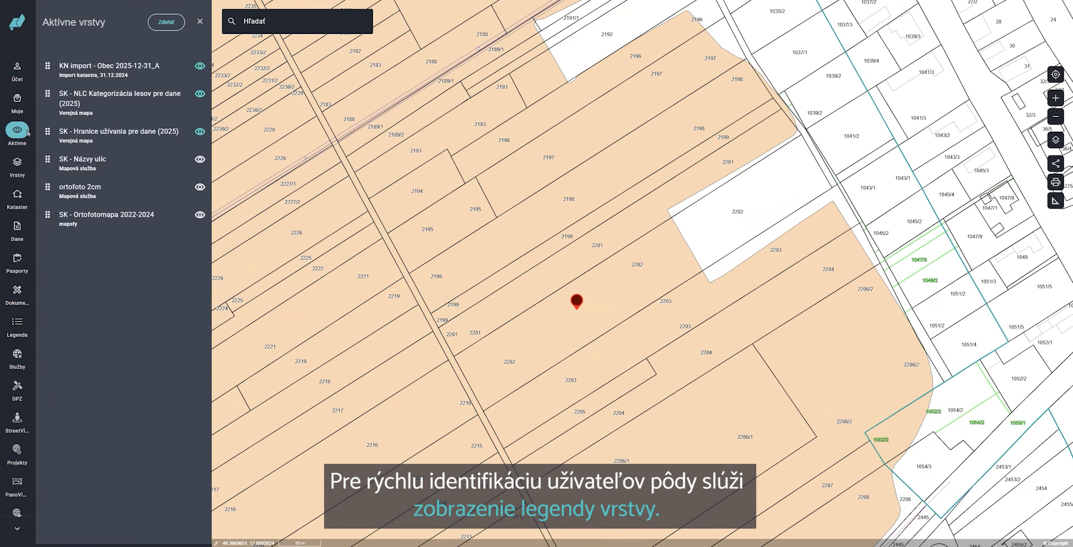
{"action": "left_click", "coordinate": [150, 144]}
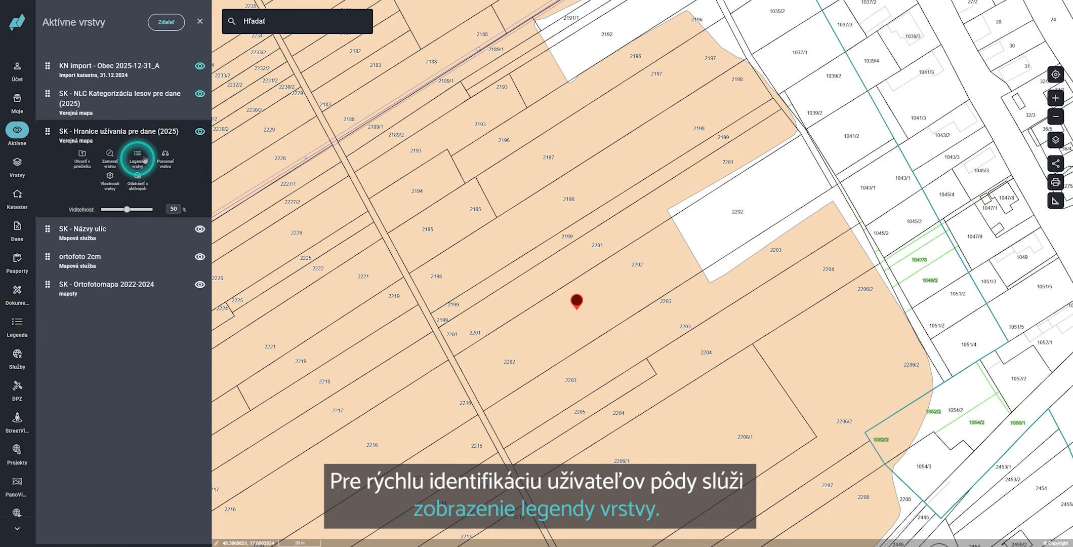
{"action": "left_click", "coordinate": [144, 158]}
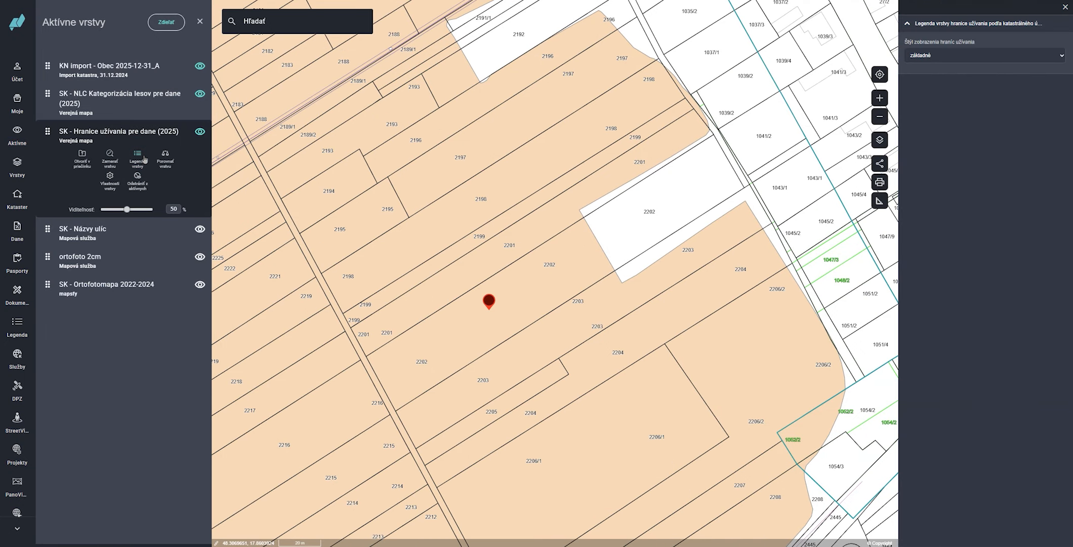
{"action": "left_click", "coordinate": [954, 56]}
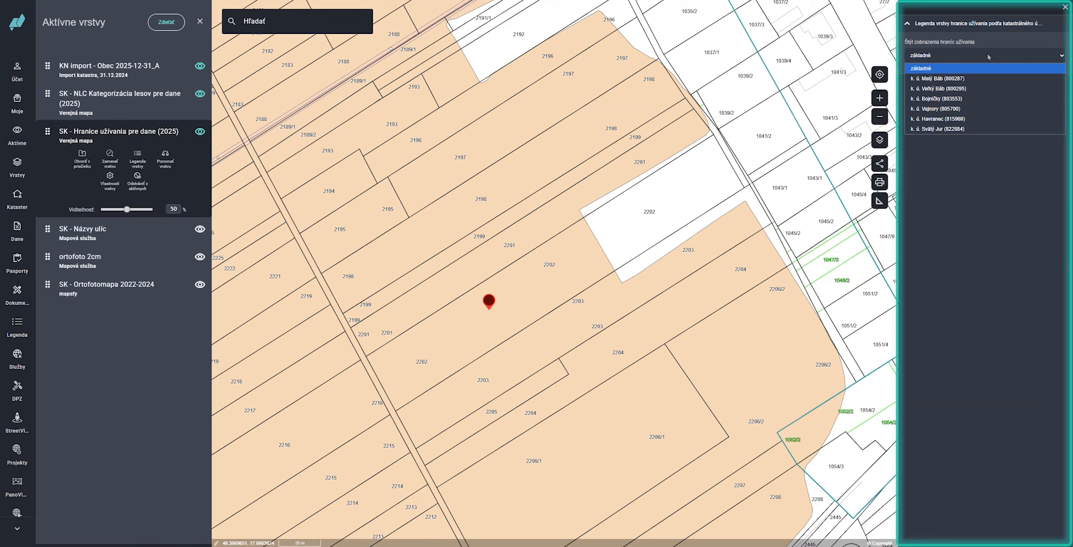
{"action": "left_click", "coordinate": [985, 81]}
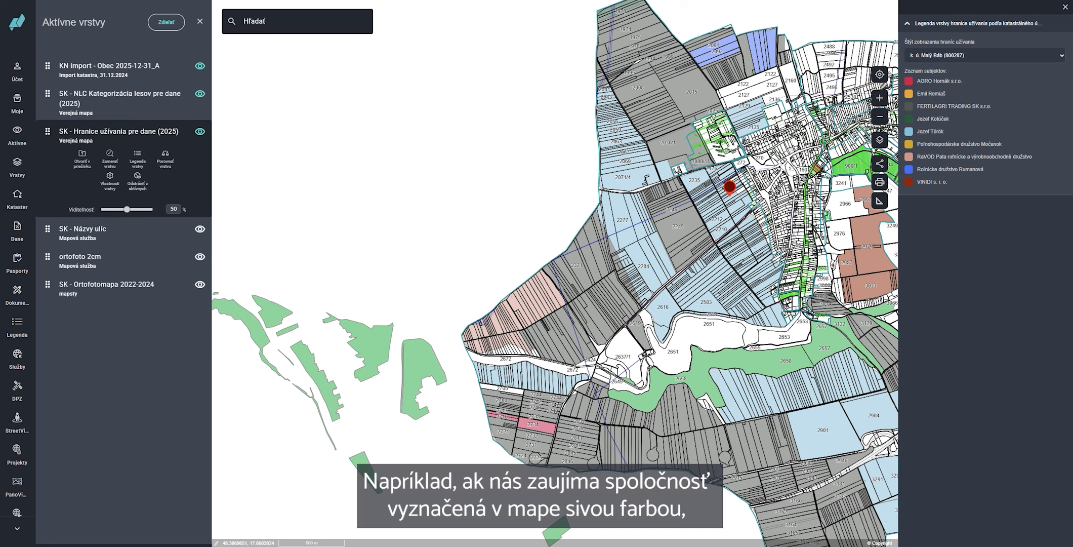
Identify the user of a grey land-use area near parcel 2321 and view the subject's areas by cadastral territory.
{"action": "left_click", "coordinate": [581, 272]}
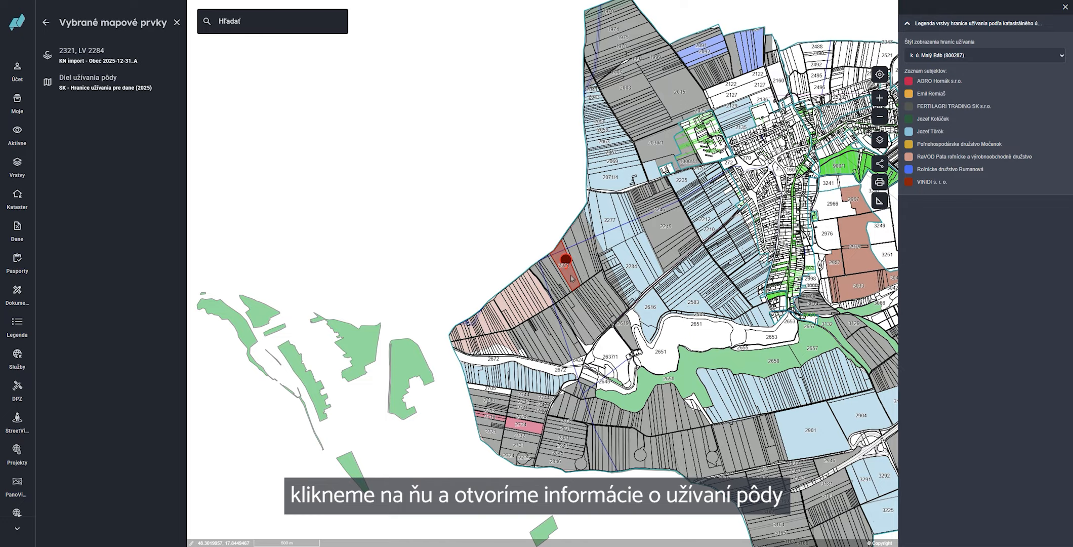
{"action": "double_click", "coordinate": [131, 81]}
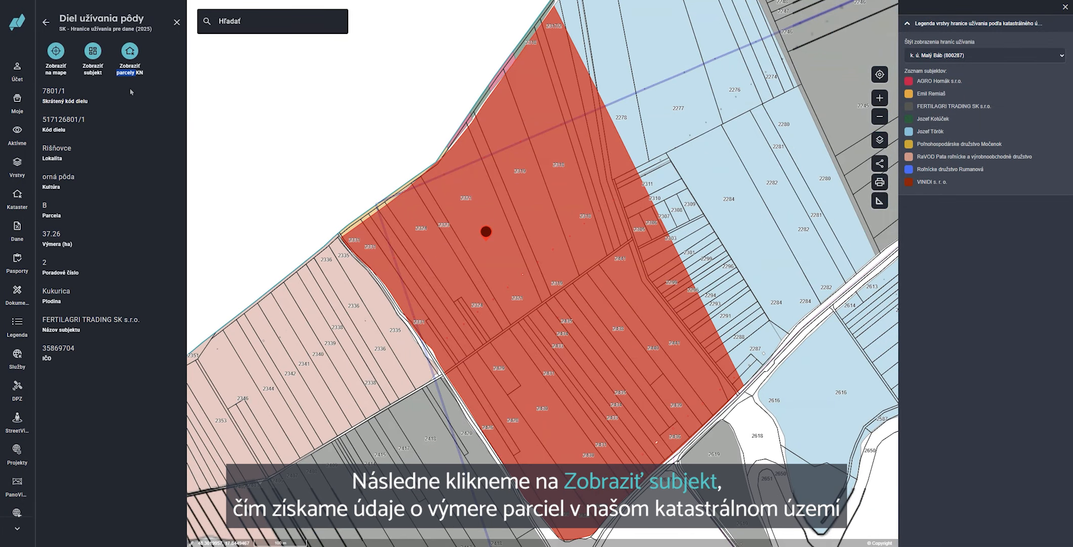
{"action": "left_click", "coordinate": [104, 74]}
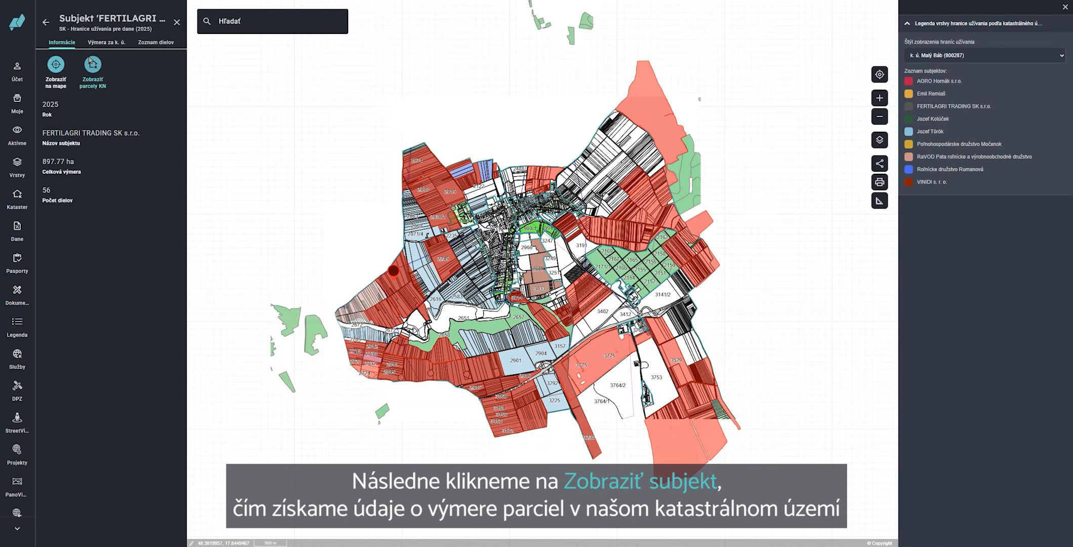
{"action": "left_click", "coordinate": [115, 46]}
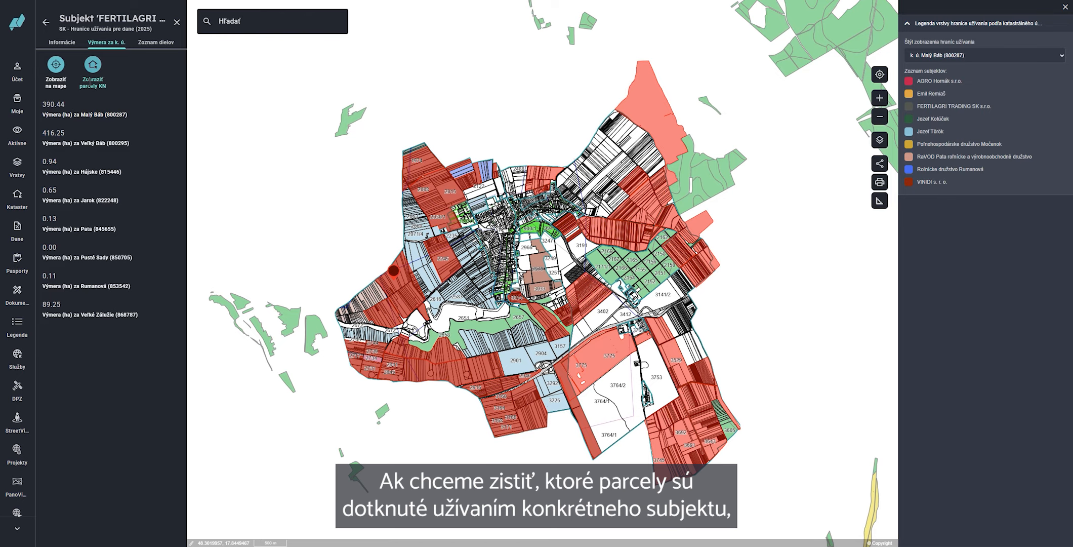
List the KN parcels affected by FERTILAGRI TRADING SK s.r.o. using the import Obec 2025-12-31_A.
{"action": "left_click", "coordinate": [94, 75]}
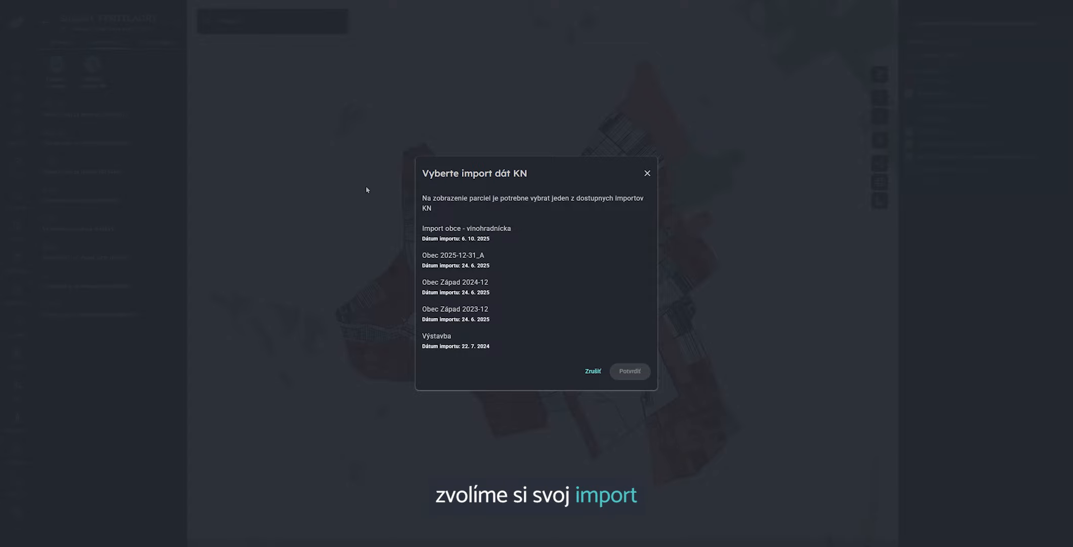
{"action": "left_click", "coordinate": [544, 260]}
{"action": "left_click", "coordinate": [623, 373]}
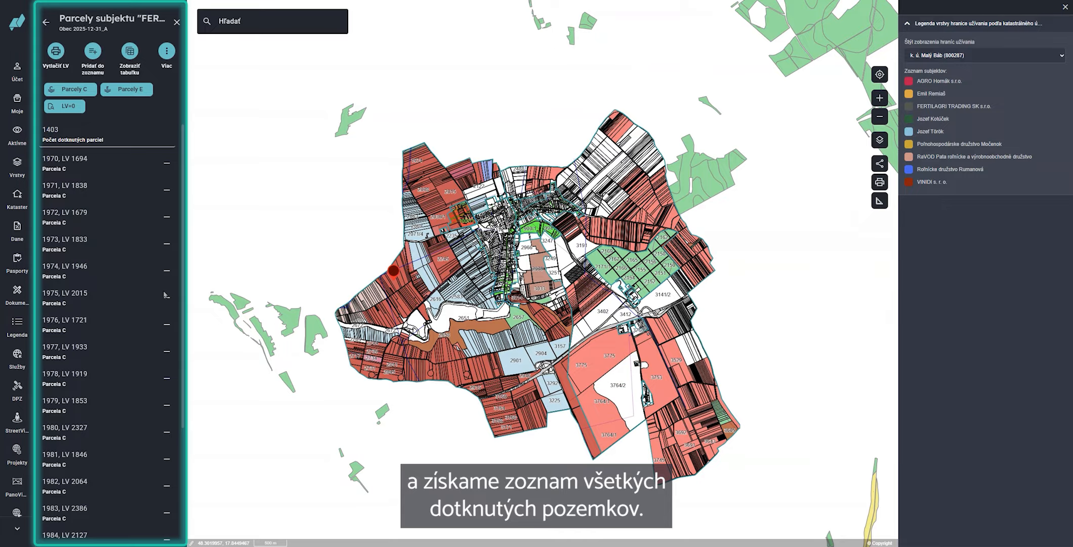
{"action": "scroll", "coordinate": [98, 307], "scroll_direction": "down", "scroll_amount": 4}
{"action": "scroll", "coordinate": [99, 308], "scroll_direction": "up", "scroll_amount": 5}
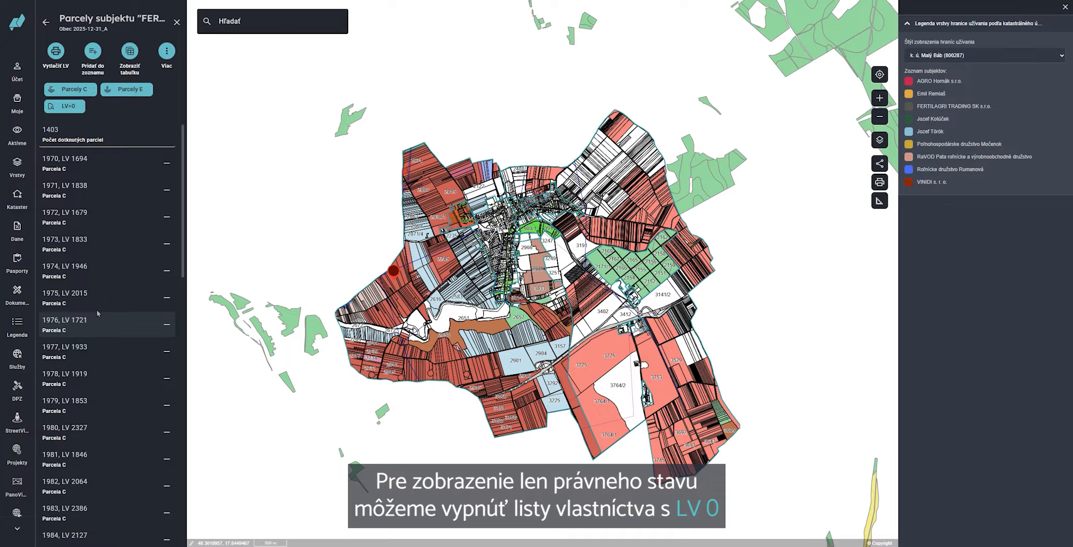
Exclude the LV=0 parcels from the subject's parcel list and look through the remaining parcels.
{"action": "left_click", "coordinate": [78, 110]}
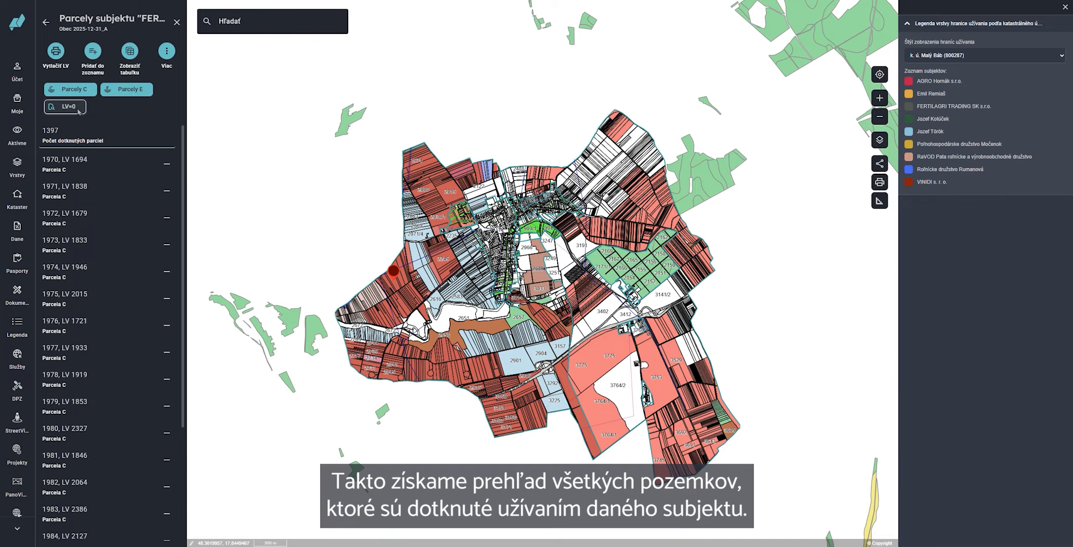
{"action": "scroll", "coordinate": [86, 337], "scroll_direction": "down", "scroll_amount": 3}
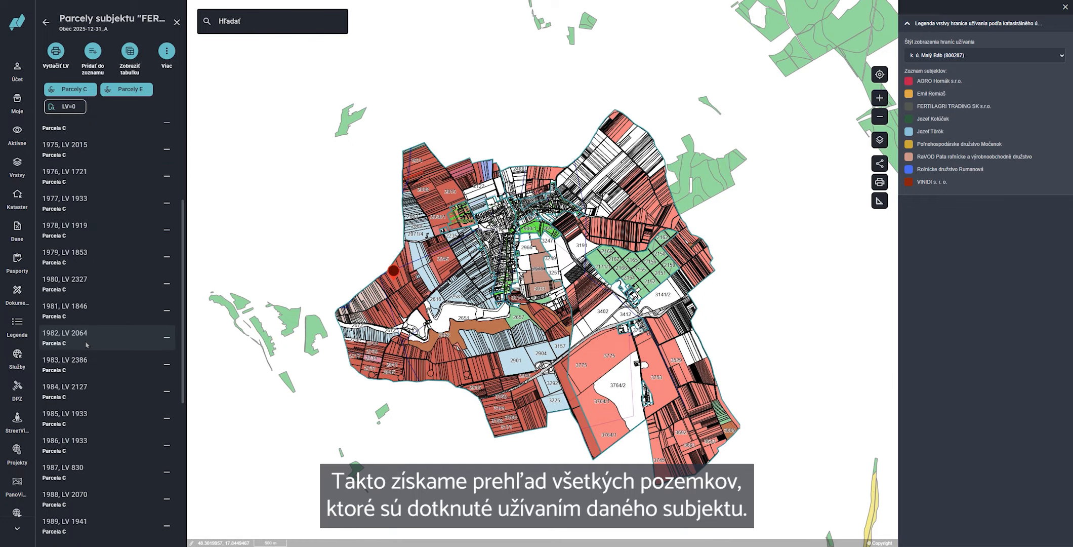
{"action": "scroll", "coordinate": [86, 344], "scroll_direction": "down", "scroll_amount": 9}
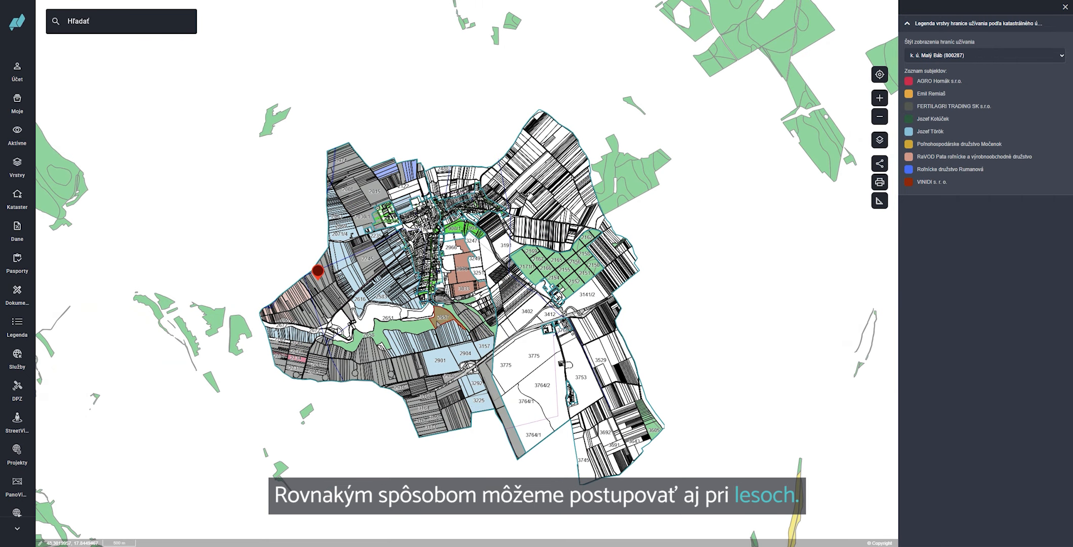
Select the forest land at parcel 2657 and view its Typ lesa details.
{"action": "scroll", "coordinate": [436, 322], "scroll_direction": "up", "scroll_amount": 1}
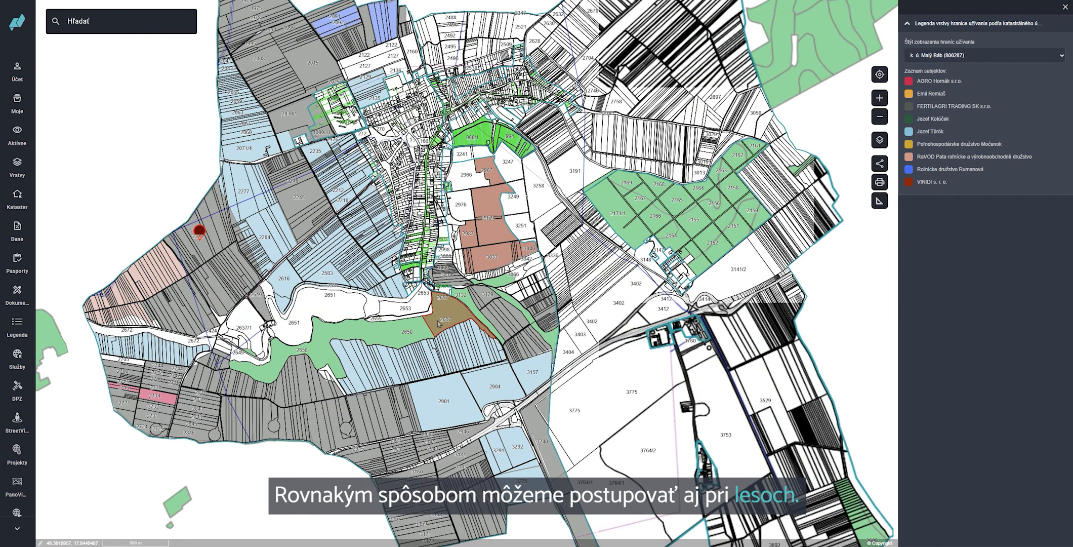
{"action": "left_click", "coordinate": [436, 322]}
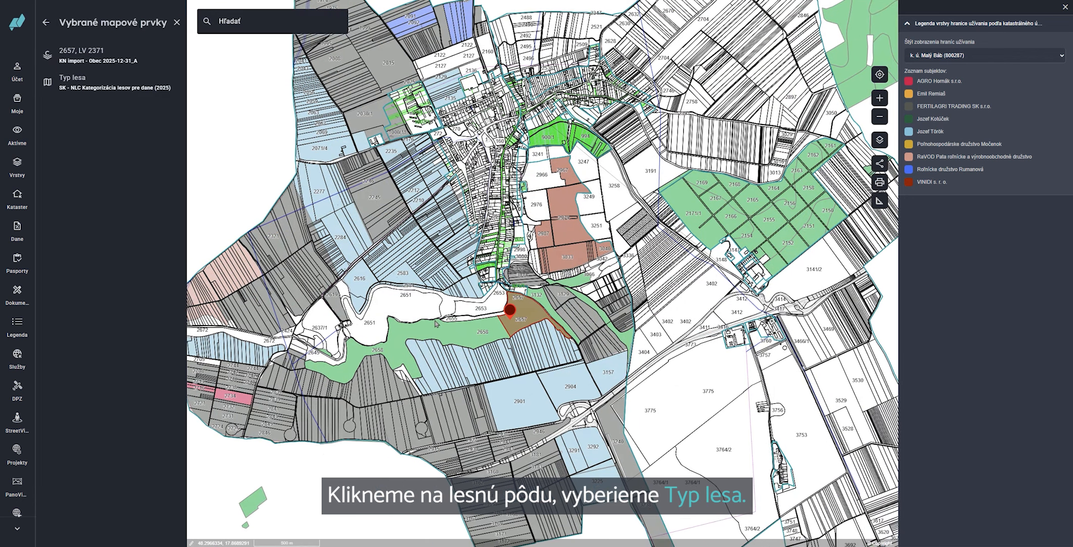
{"action": "left_click", "coordinate": [121, 81]}
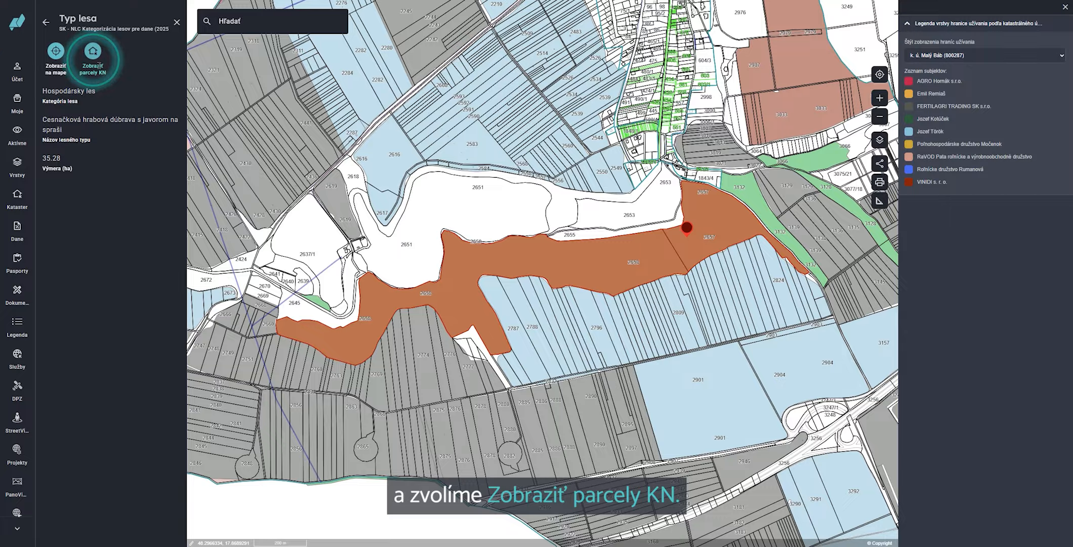
List the KN parcels affected by the selected forest element using the import Obec 2025-12-31_A.
{"action": "left_click", "coordinate": [99, 65]}
{"action": "left_click", "coordinate": [526, 259]}
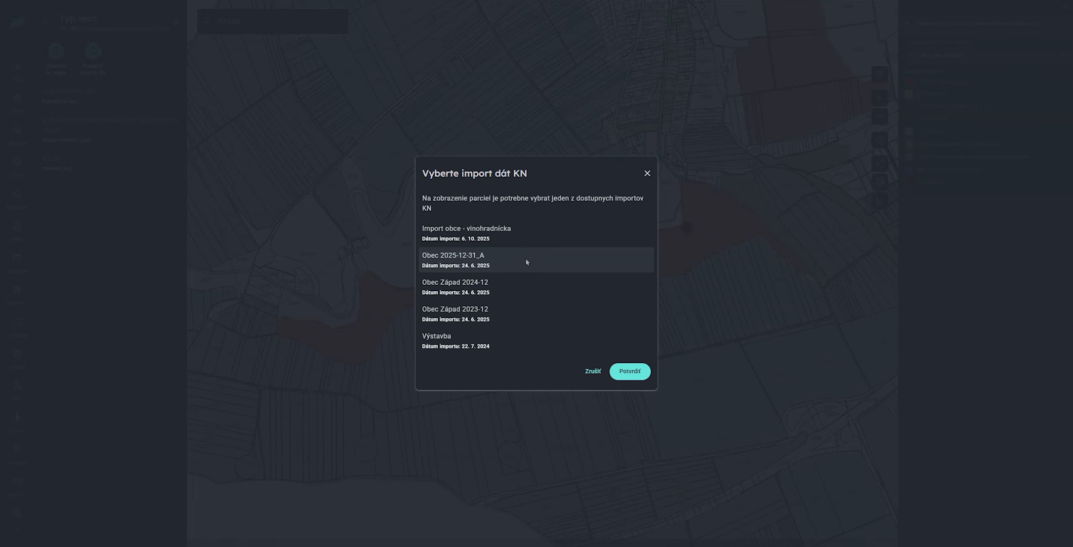
{"action": "left_click", "coordinate": [644, 377]}
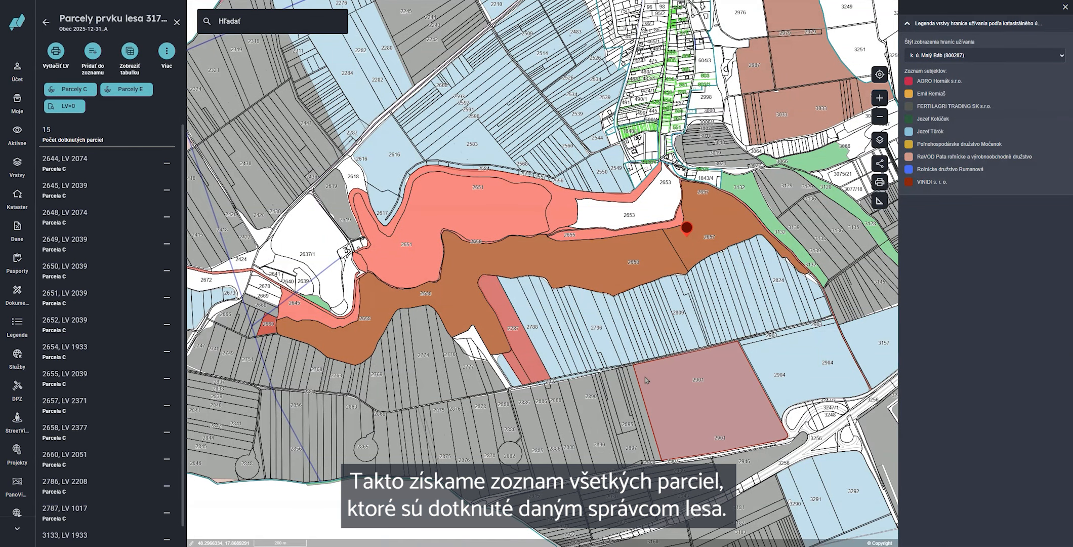
{"action": "scroll", "coordinate": [112, 445], "scroll_direction": "down", "scroll_amount": 1}
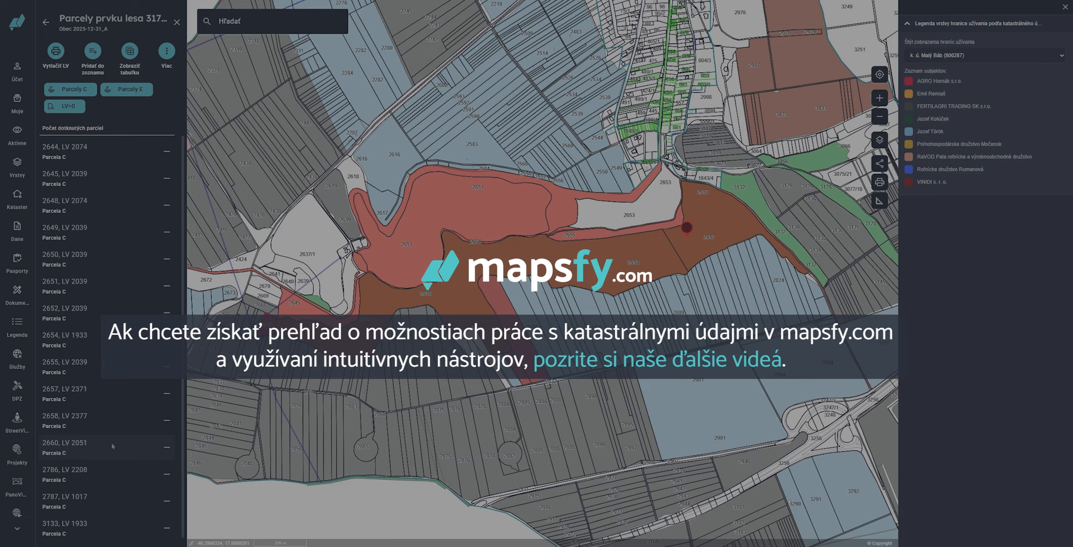